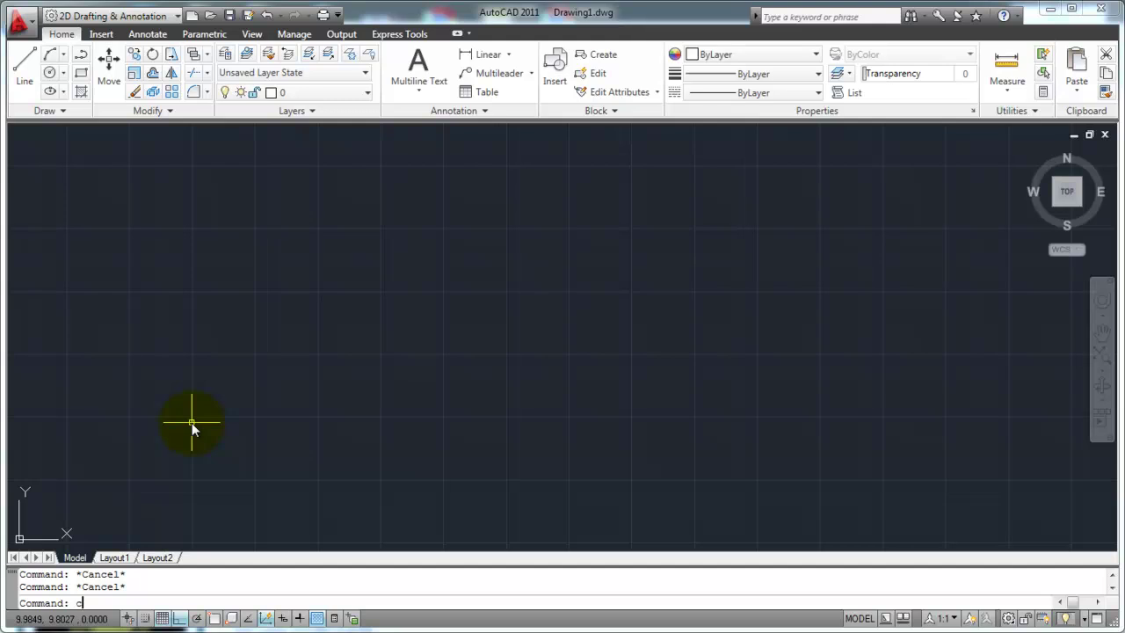
key("Return")
key("Escape")
key("Escape")
key("Escape")
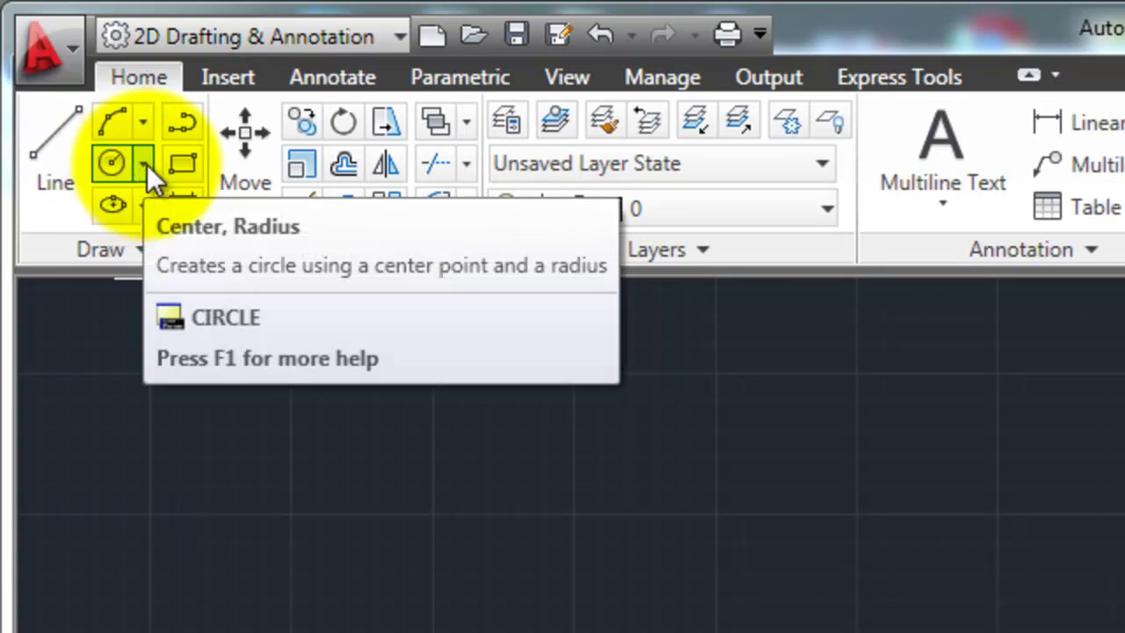
Step: Draw a freehand circle by center and radius in the empty drawing, and undo it
left_click(119, 175)
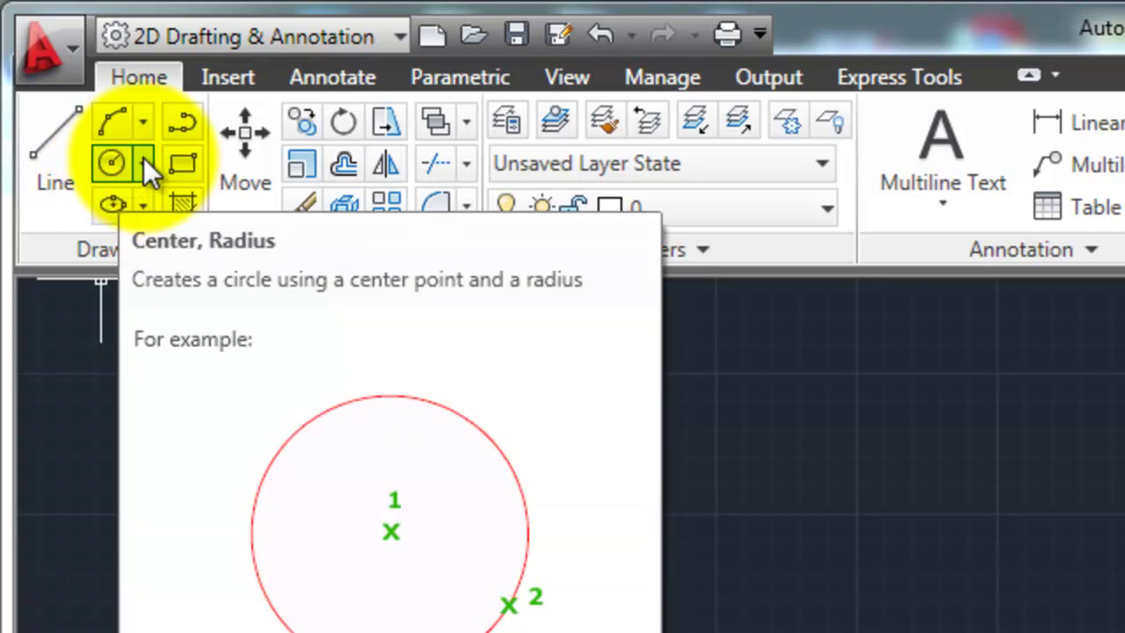
left_click(143, 161)
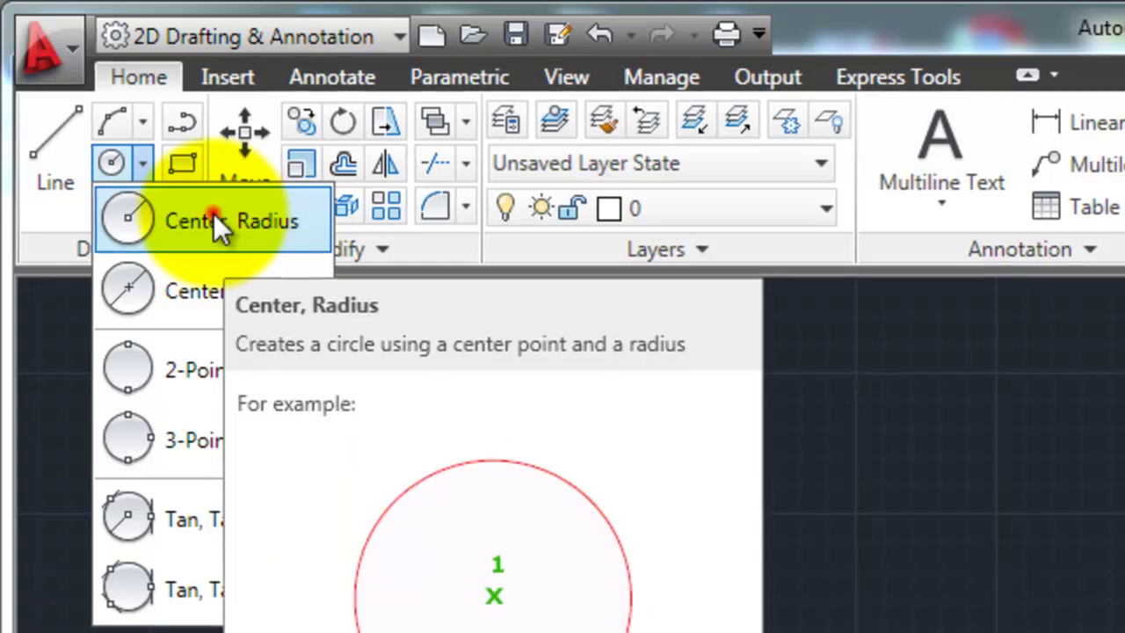
left_click(220, 215)
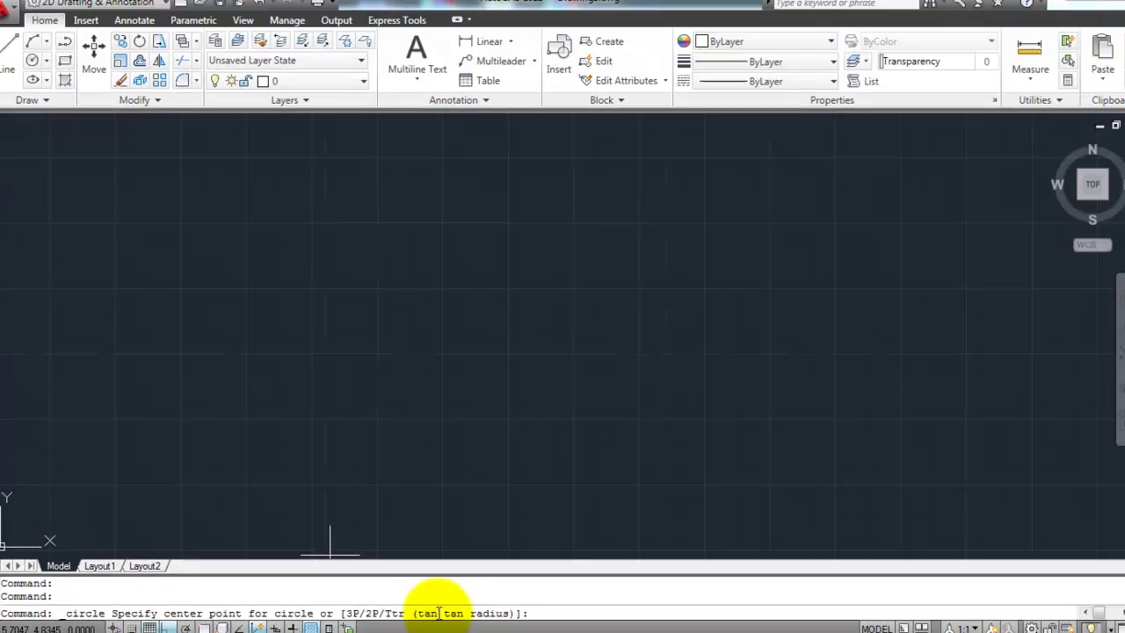
left_click(44, 74)
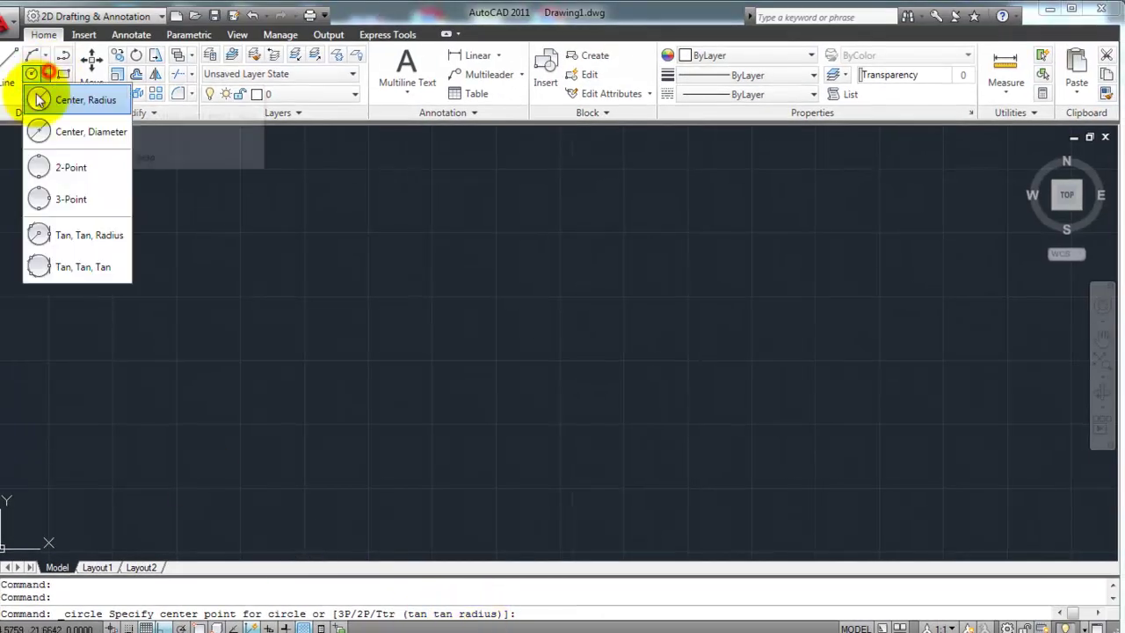
left_click(81, 102)
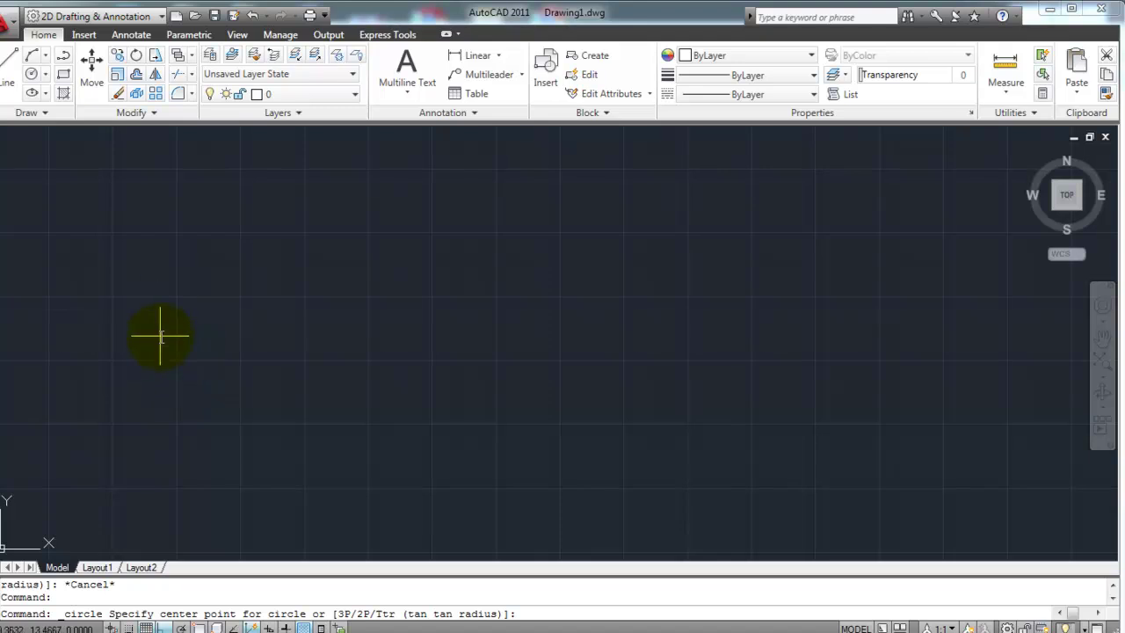
left_click(47, 75)
left_click(74, 98)
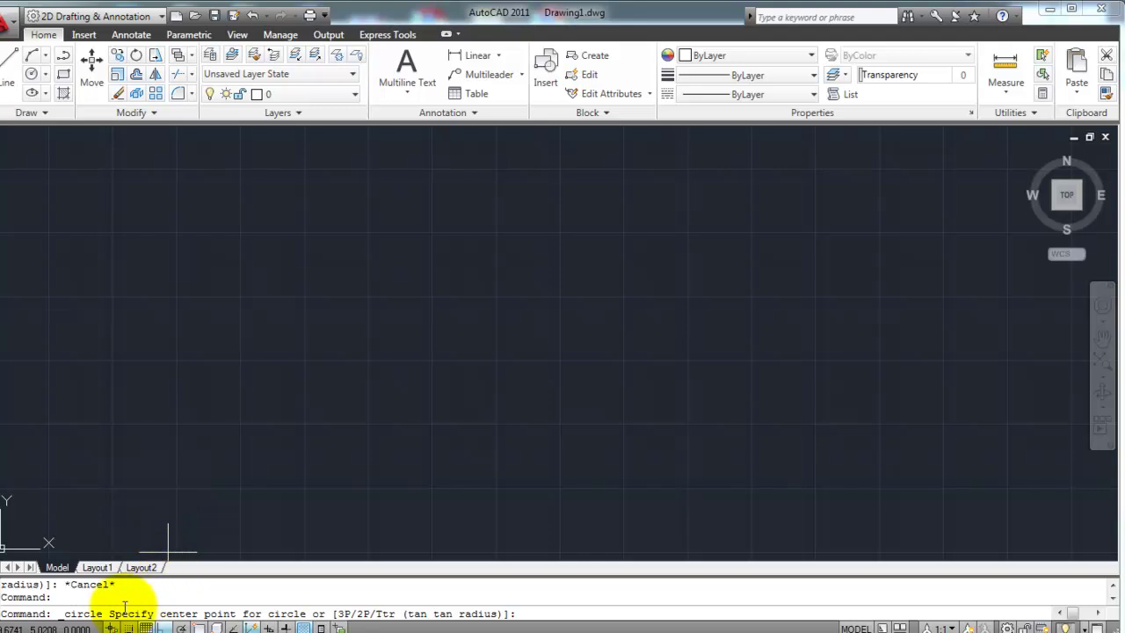
left_click(211, 365)
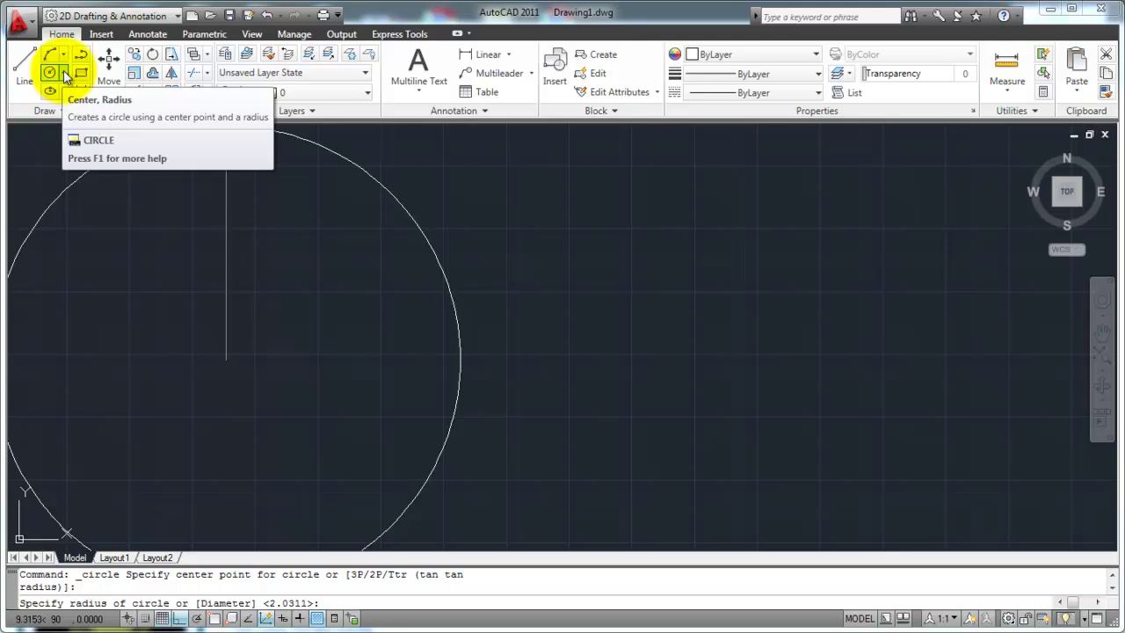
left_click(63, 78)
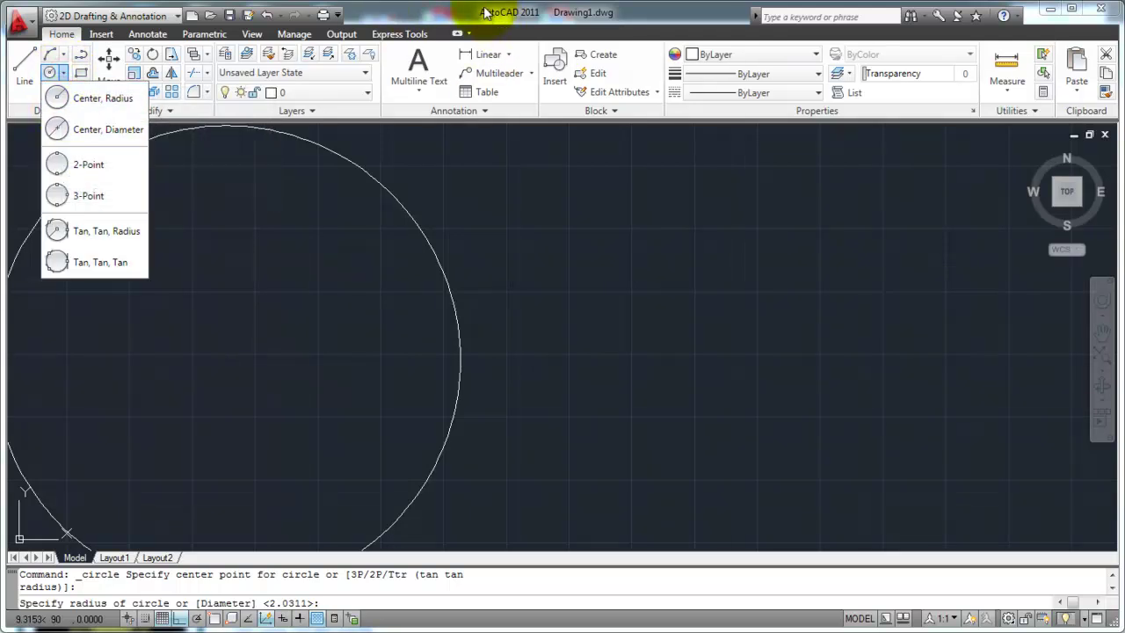
left_click(260, 292)
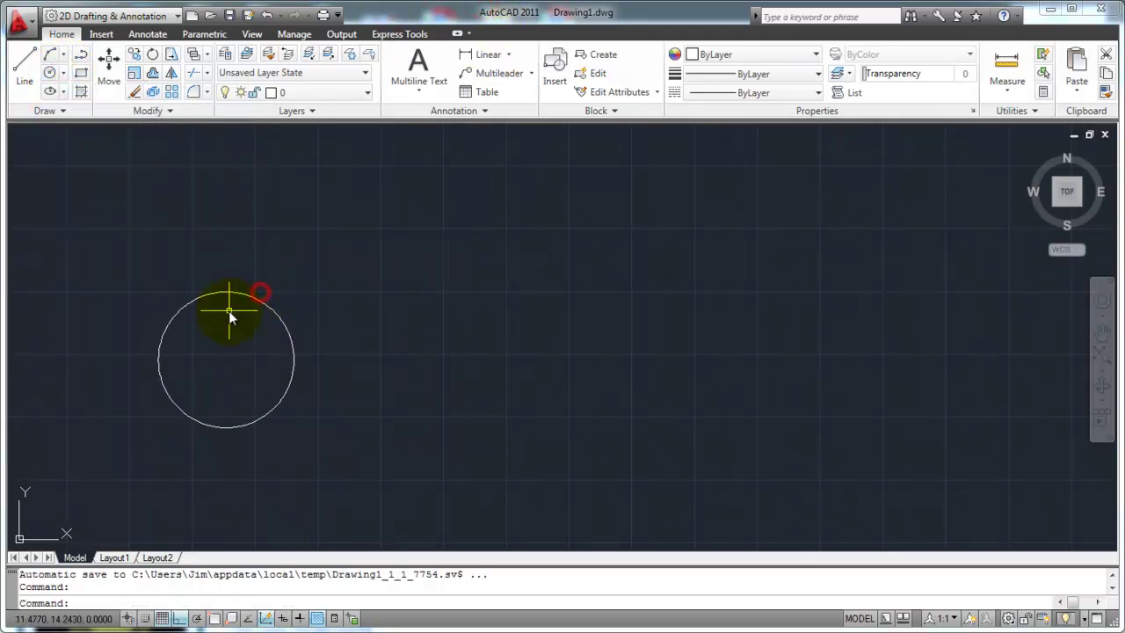
type("u")
key("Return")
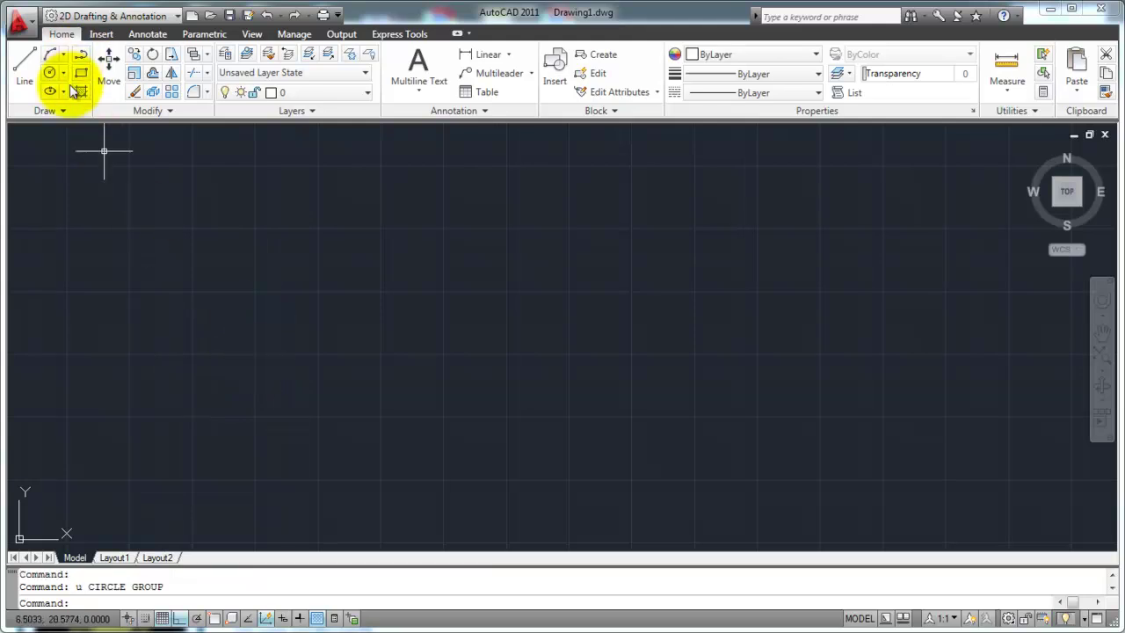
Step: Draw a circle with the Center, Radius method, picking a center point and giving a radius of 3
left_click(63, 77)
left_click(76, 95)
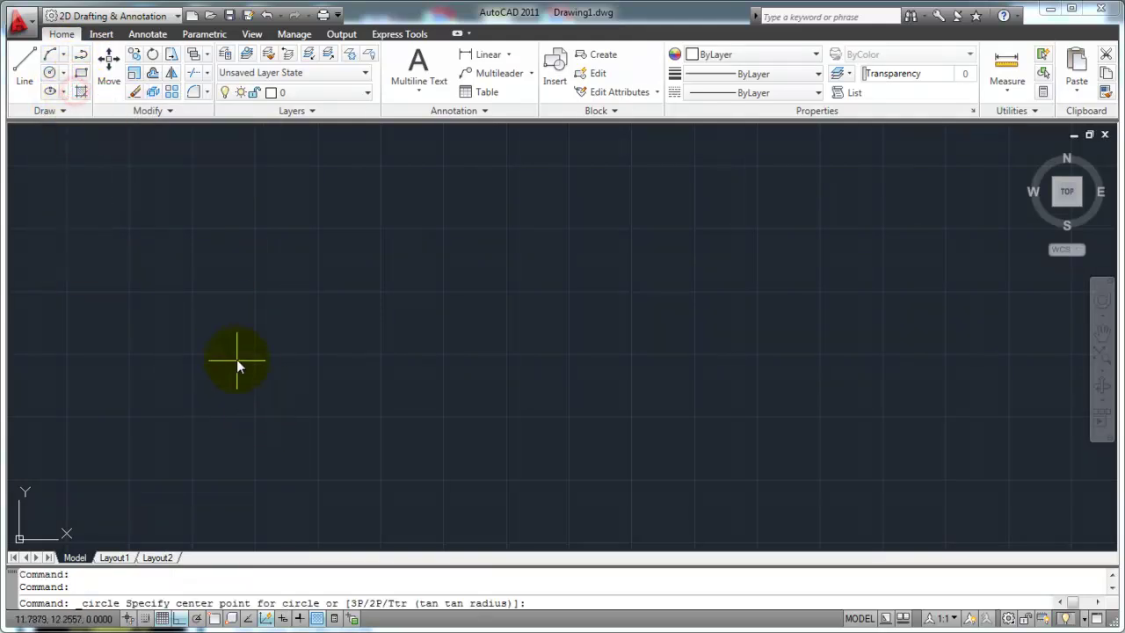
left_click(203, 349)
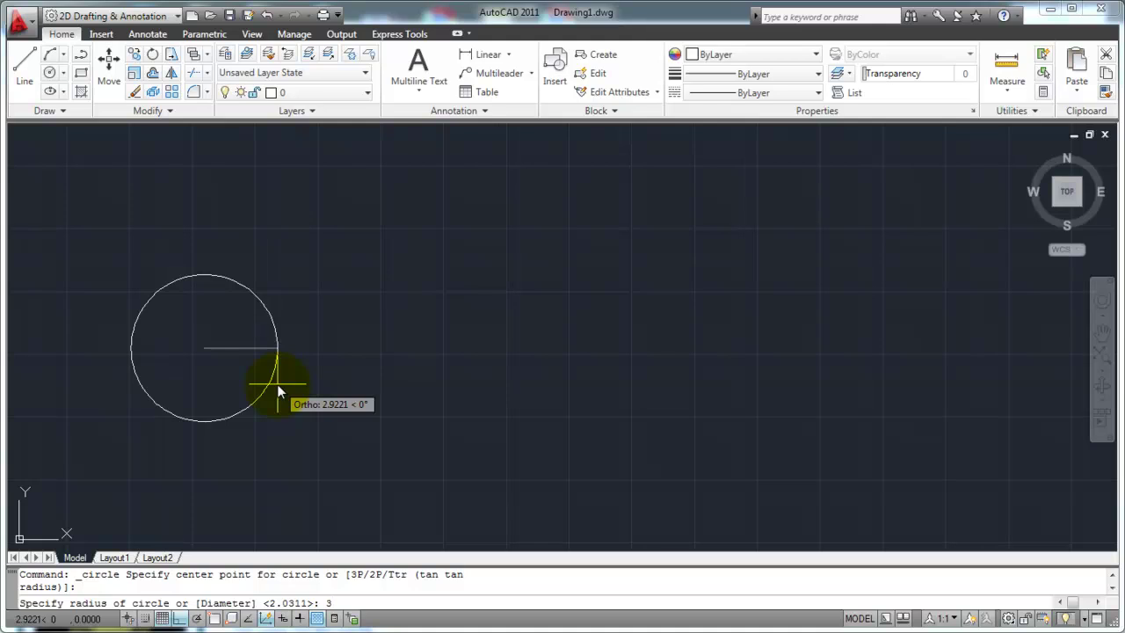
key("Return")
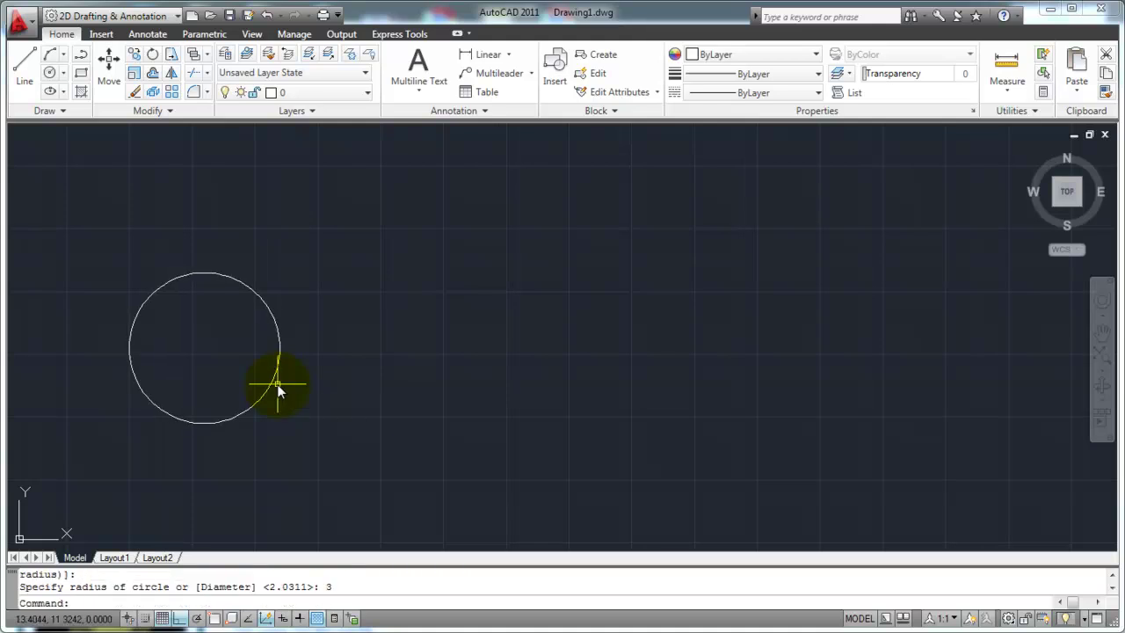
Step: Erase the radius 3 circle from the drawing
left_click(239, 285)
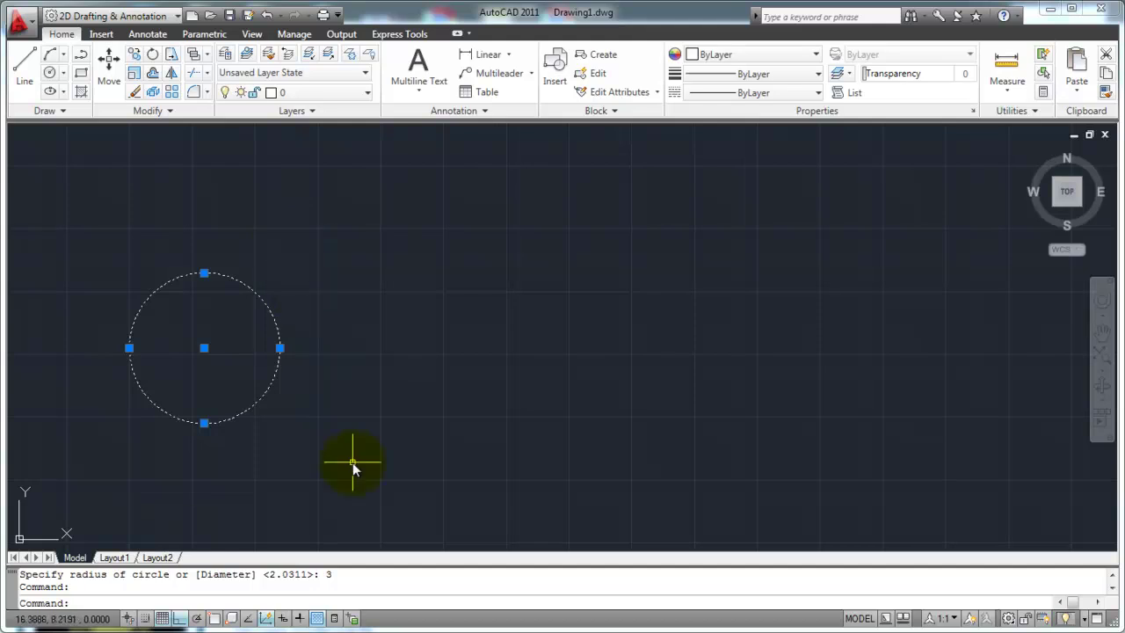
key("Escape")
key("Escape")
type("e")
key("Return")
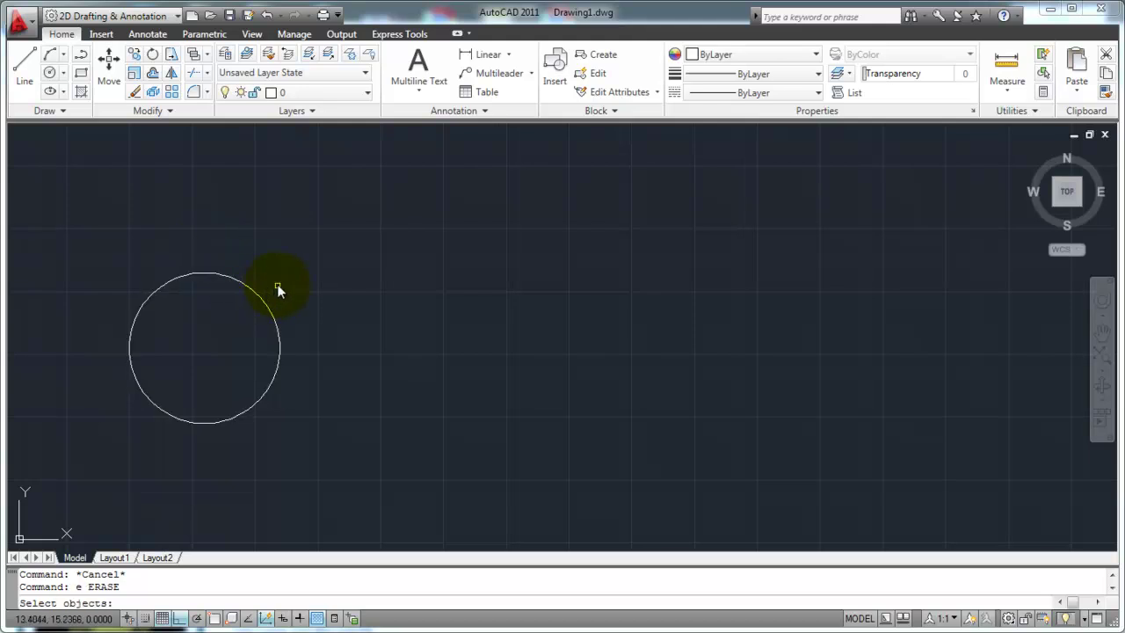
left_click(276, 284)
left_click(241, 319)
key("Return")
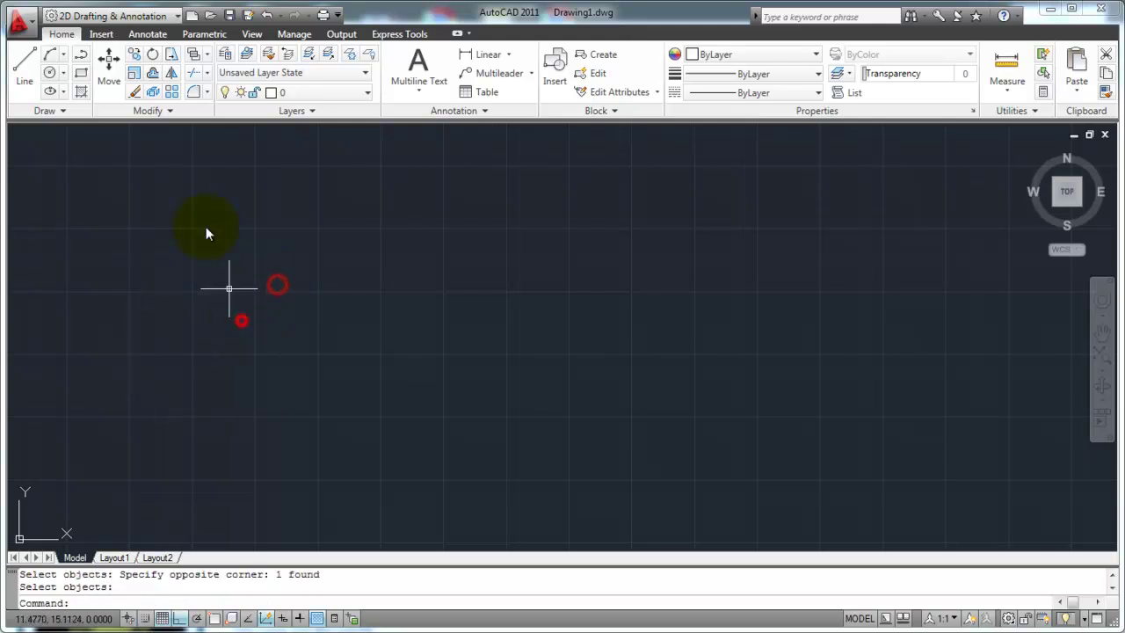
Step: Draw a circle with the Center, Diameter method, picking a center point and giving a diameter of 4
left_click(64, 73)
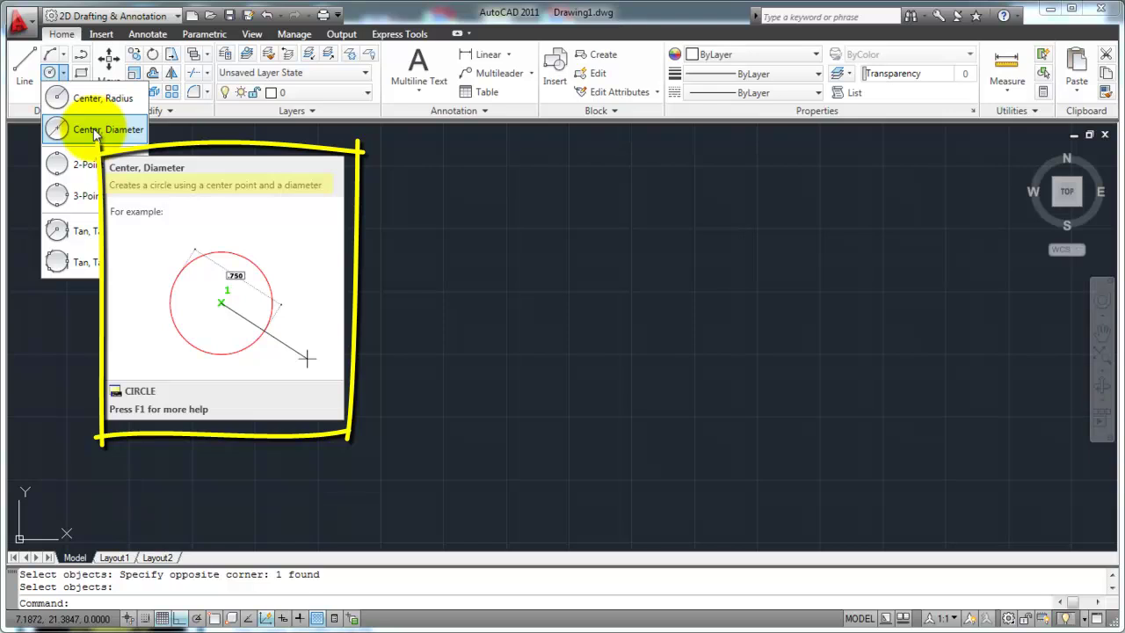
left_click(94, 132)
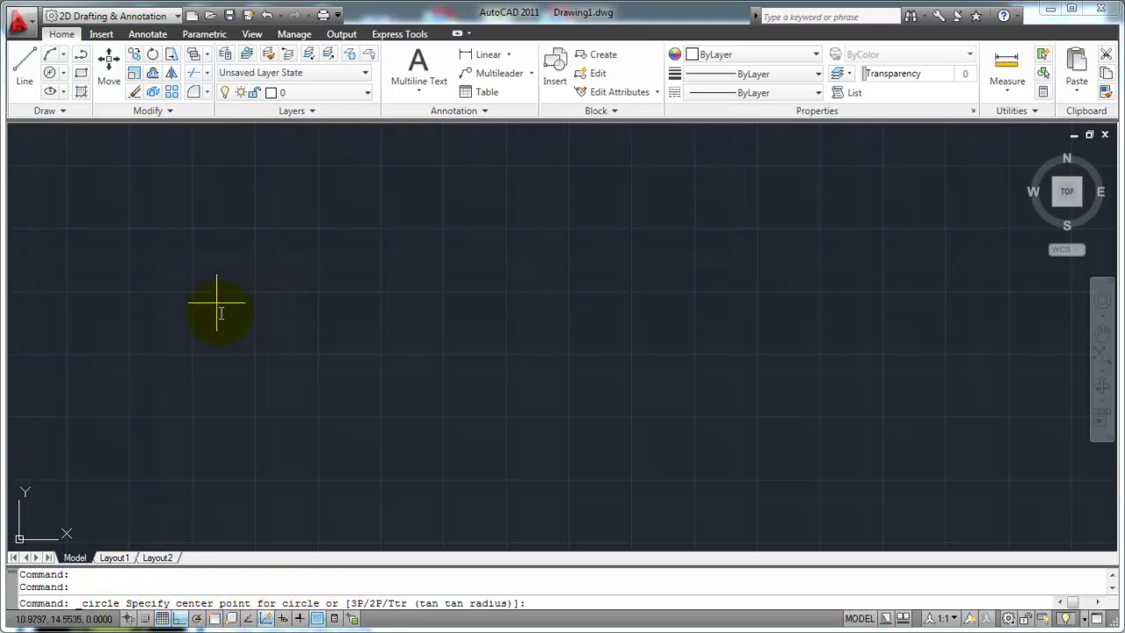
left_click(221, 352)
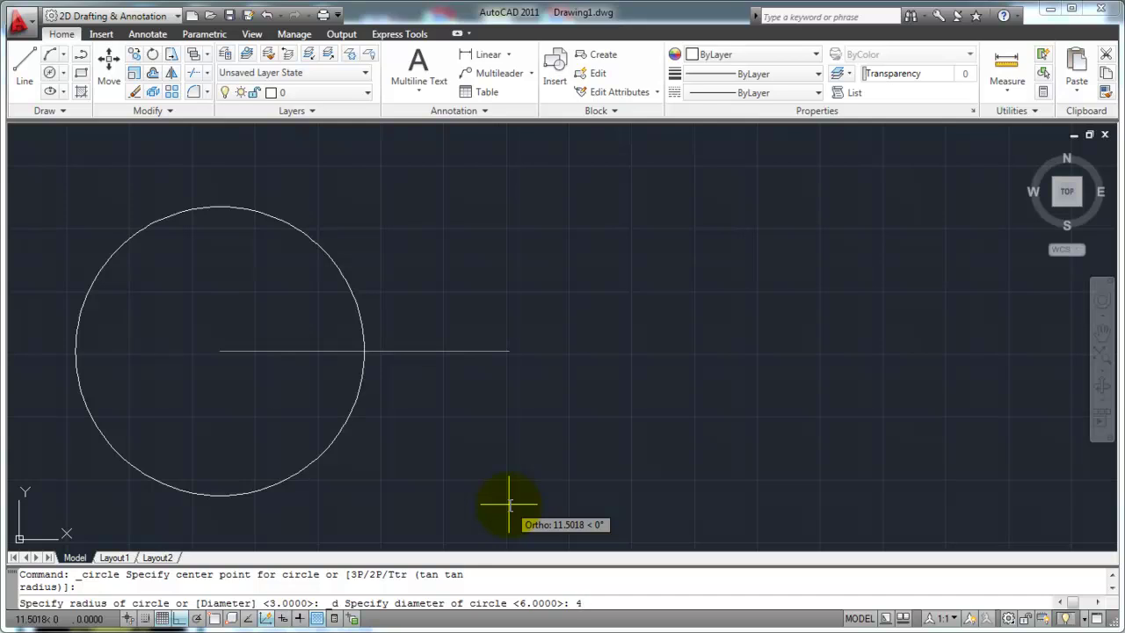
key("Return")
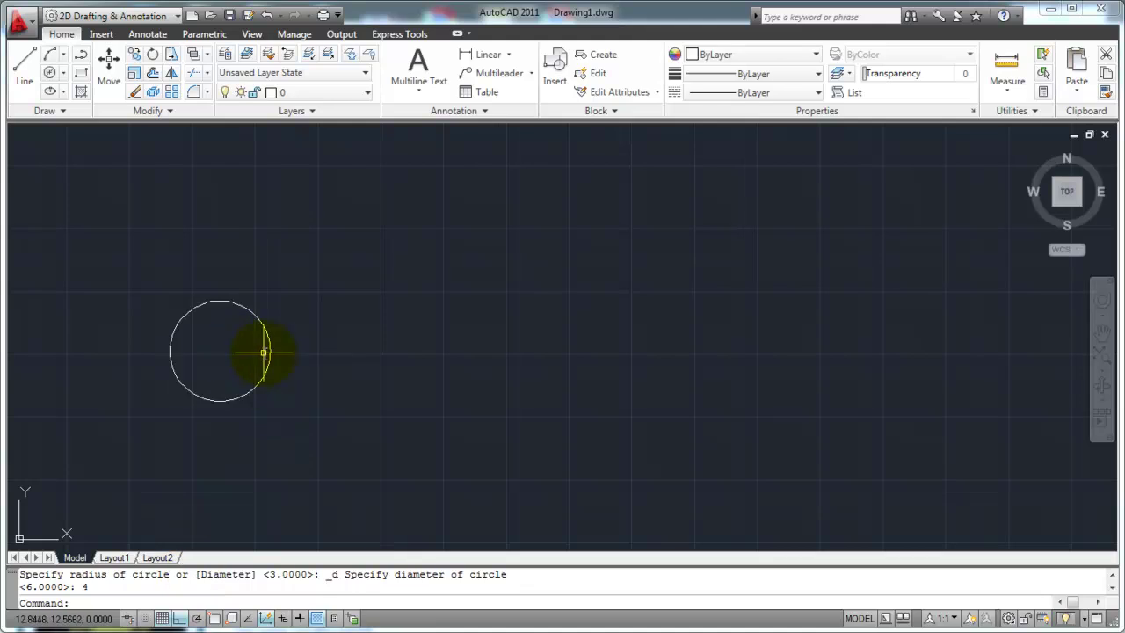
Step: Erase the diameter 4 circle from the drawing
type("e")
key("Return")
left_click(272, 294)
left_click(219, 344)
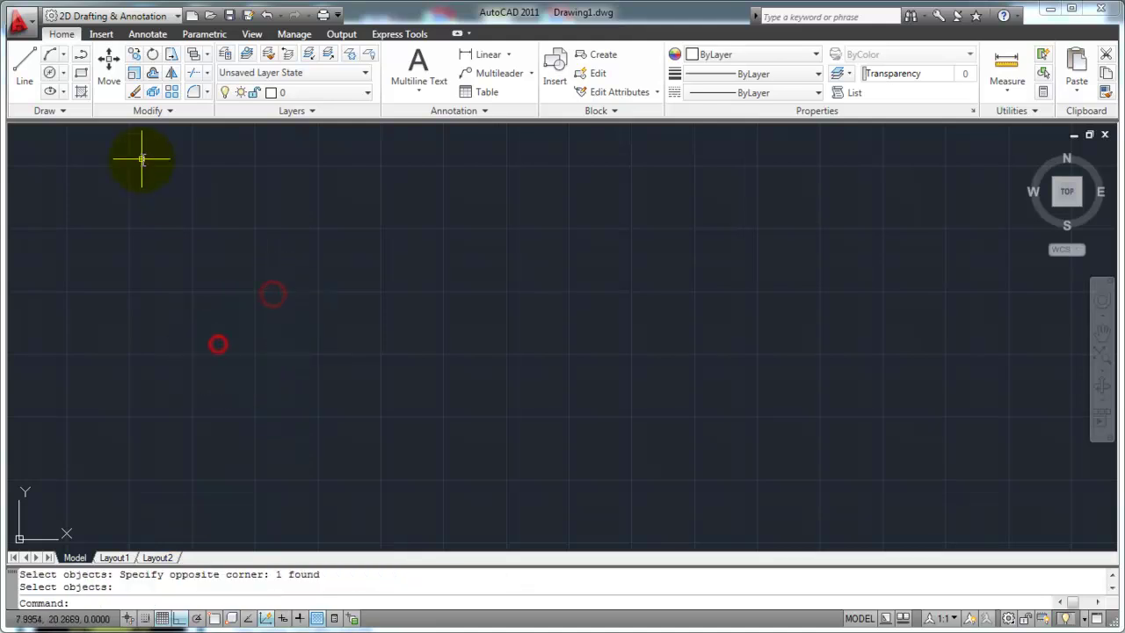
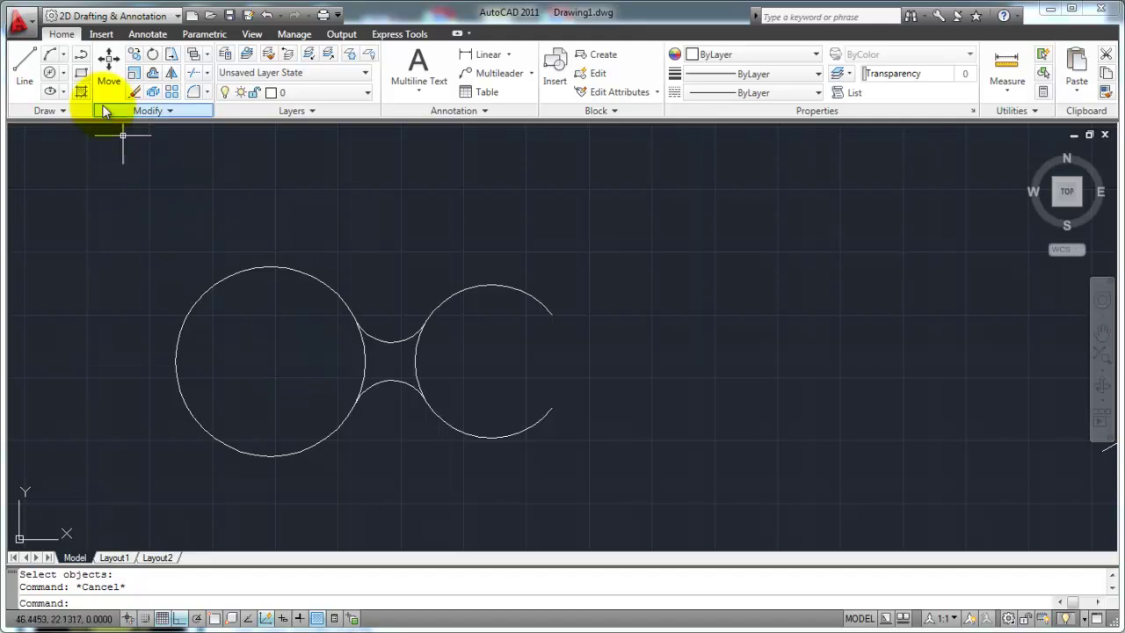
Step: Draw a 2-Point circle whose diameter spans the two open endpoints of the right-hand arc, using endpoint snaps
left_click(66, 72)
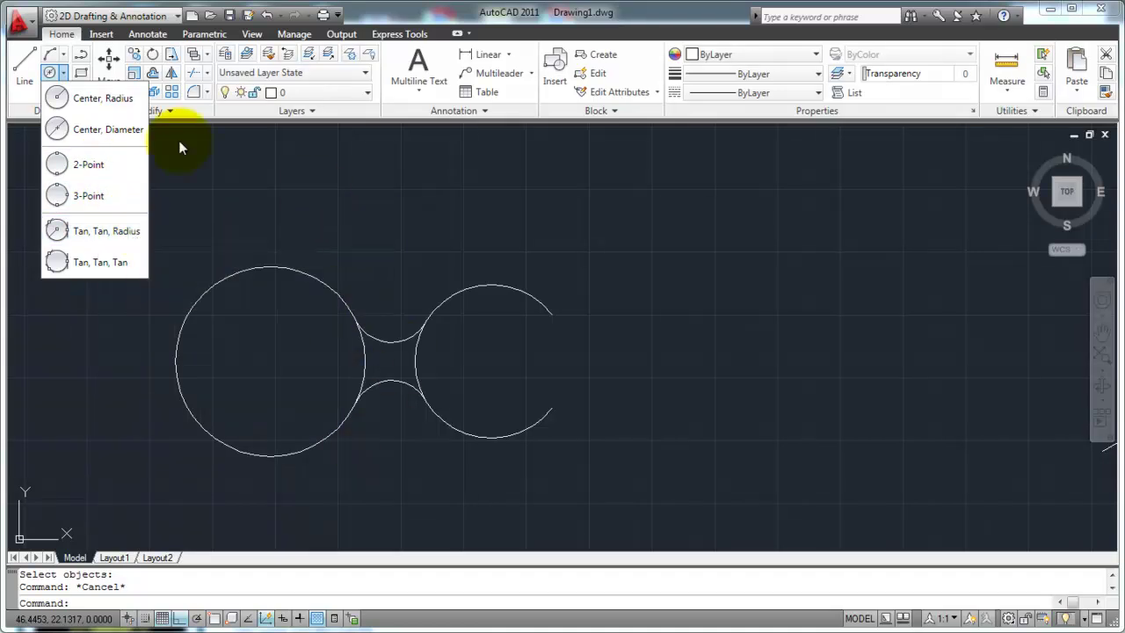
left_click(91, 165)
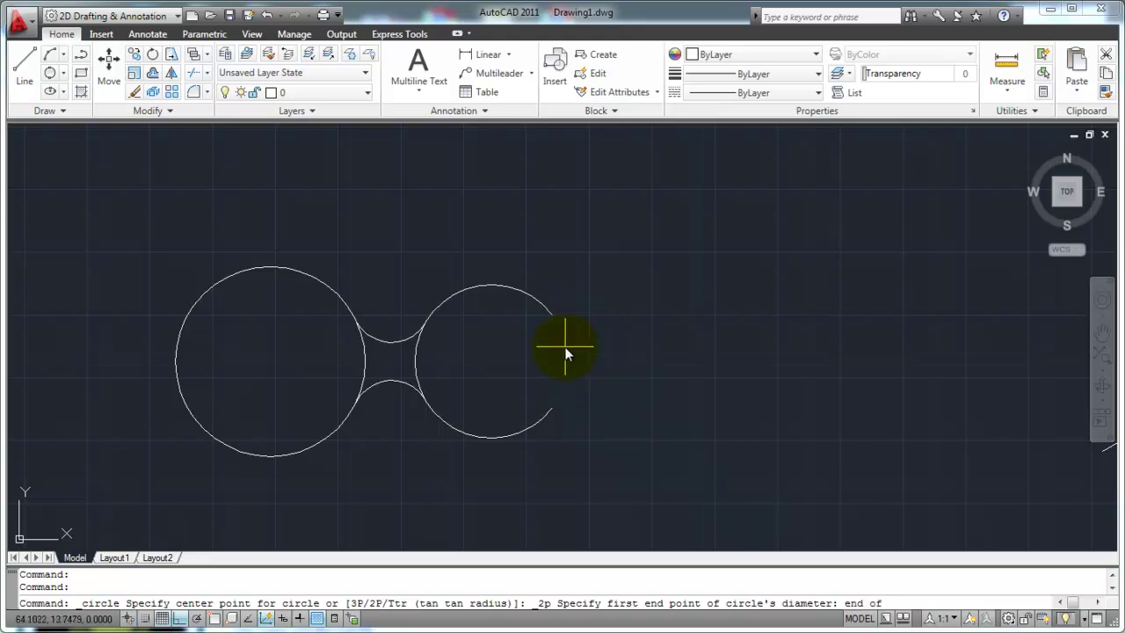
left_click(552, 316)
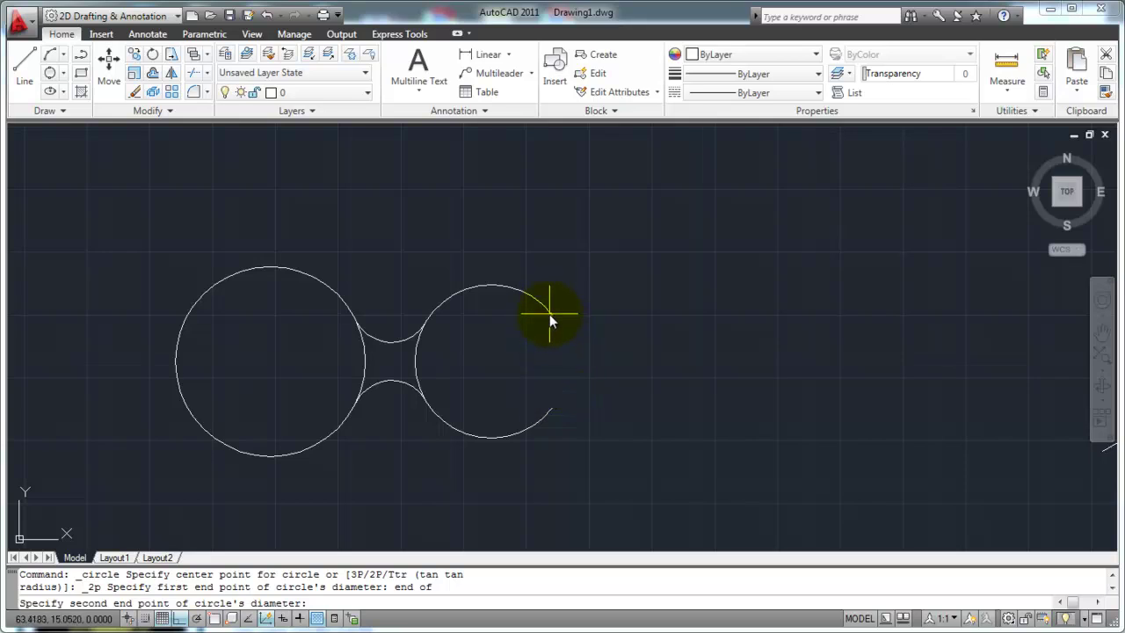
type("en")
key("Return")
left_click(555, 405)
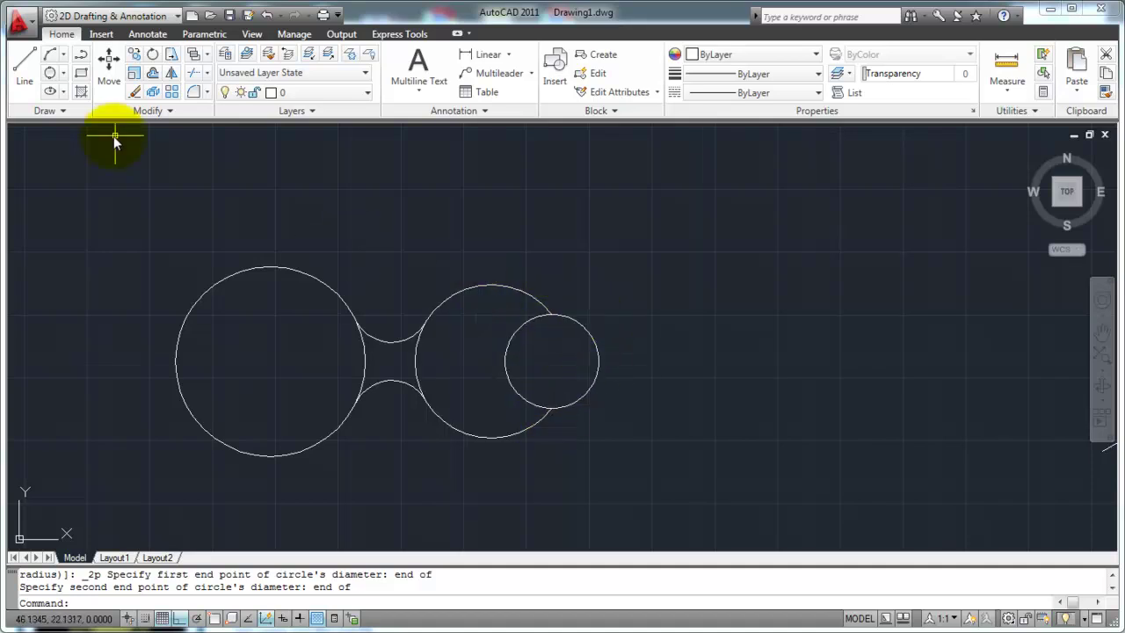
Step: Erase the 2-Point circle between the right-hand arc's open ends
type("e")
key("Return")
left_click(593, 315)
left_click(566, 346)
key("Return")
Step: Draw a 3-Point circle through the inner endpoints of the three radiating lines, using endpoint snaps
left_click(68, 70)
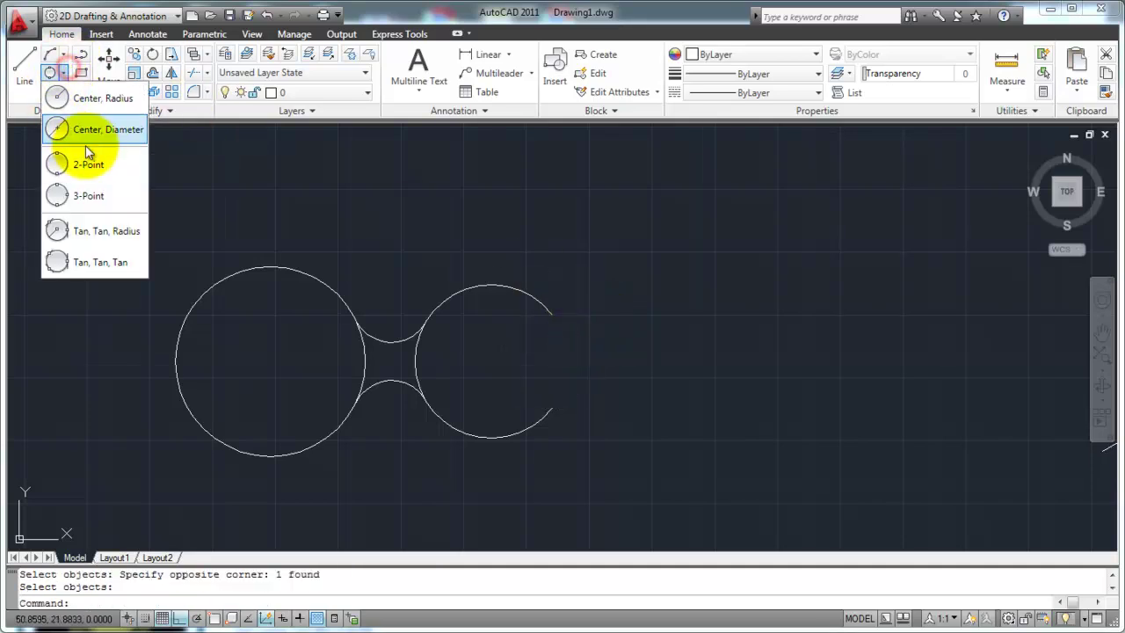
key("Escape")
middle_click_drag(871, 291, 320, 291)
middle_click_drag(583, 302, 382, 281)
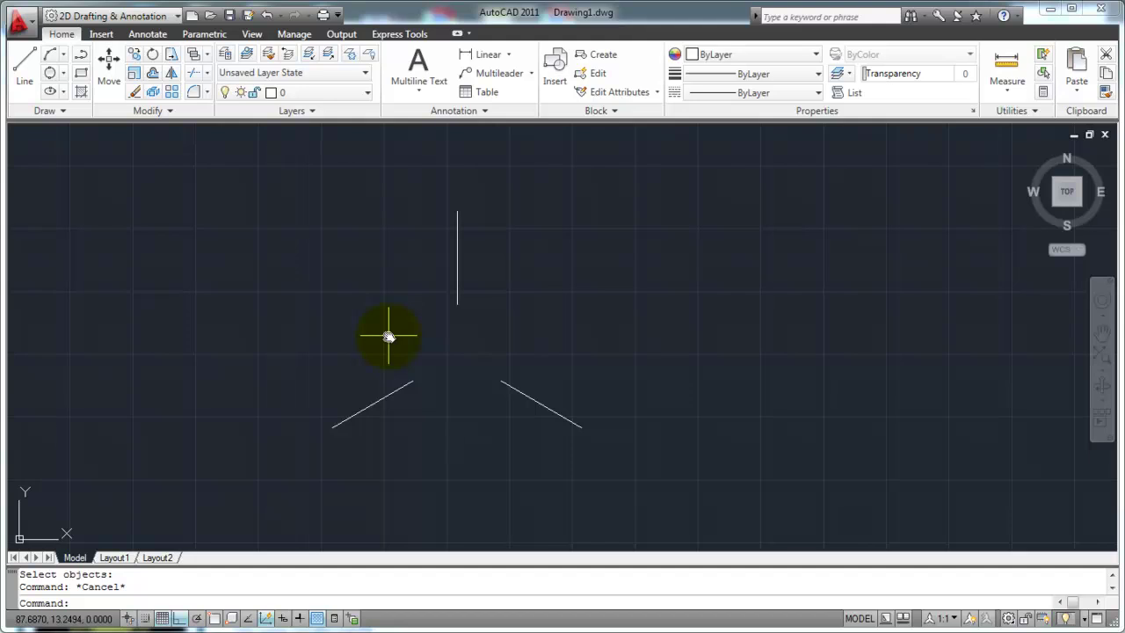
left_click(65, 75)
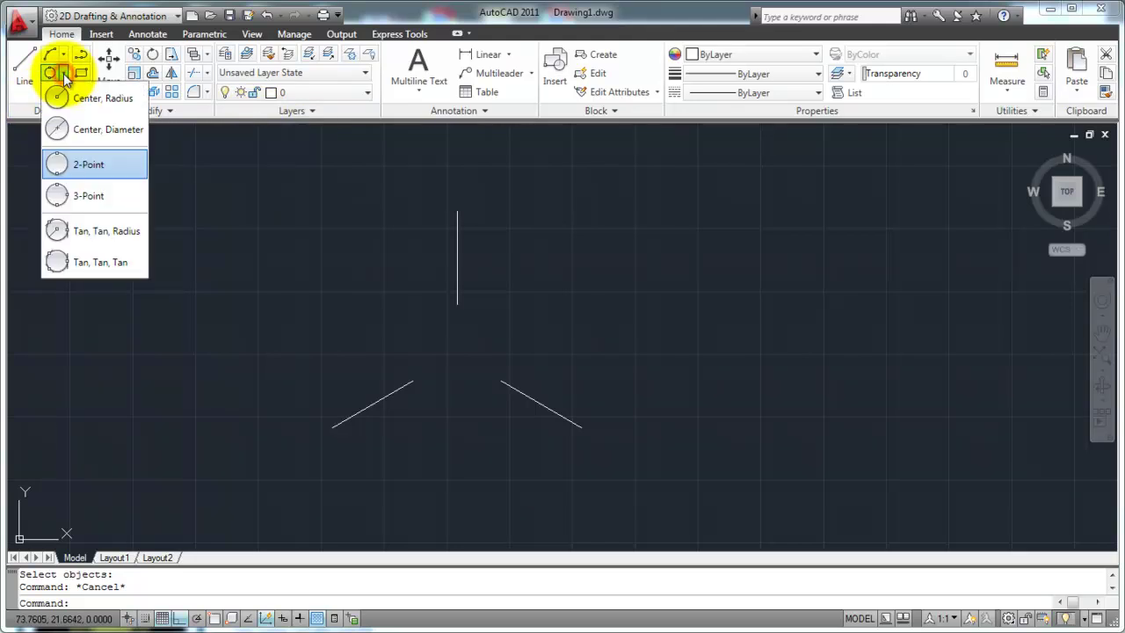
left_click(68, 195)
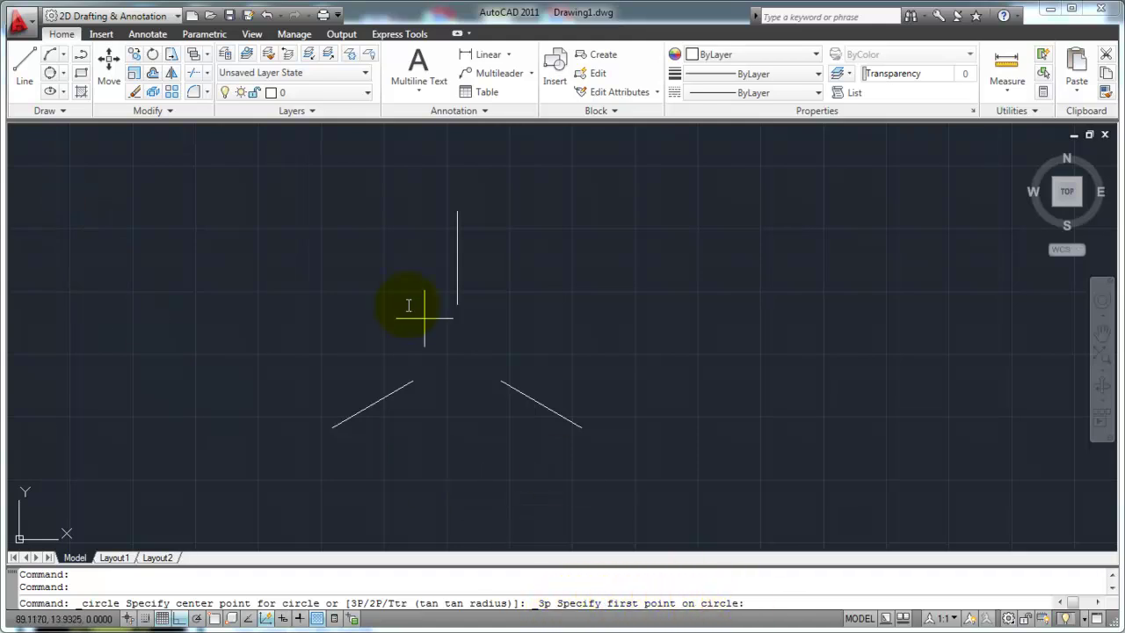
type("end of")
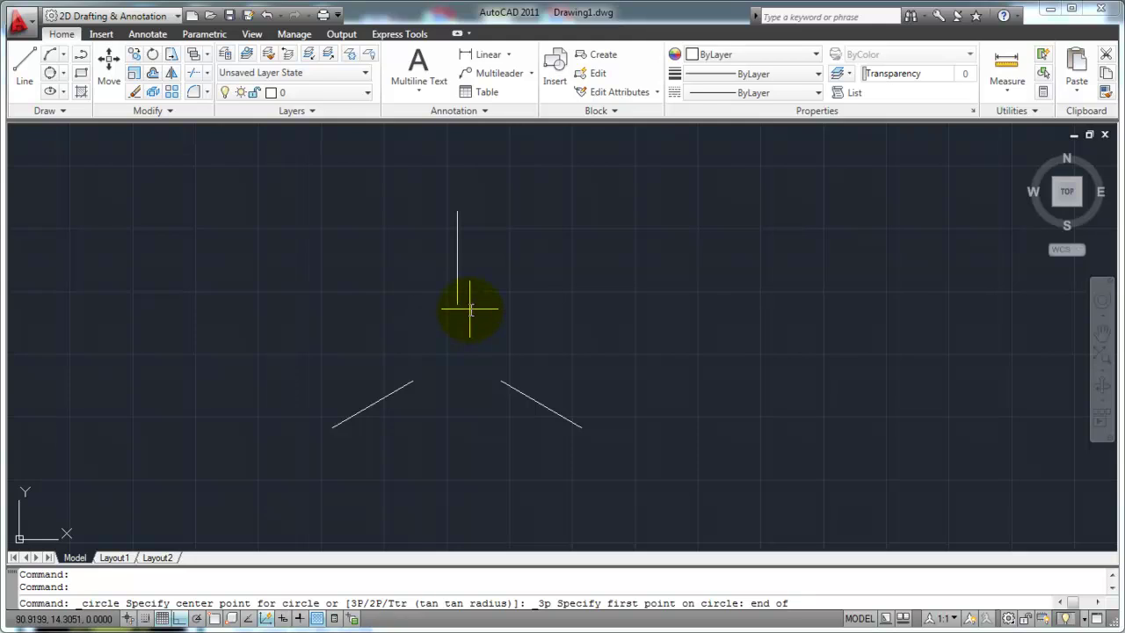
left_click(457, 305)
type("end")
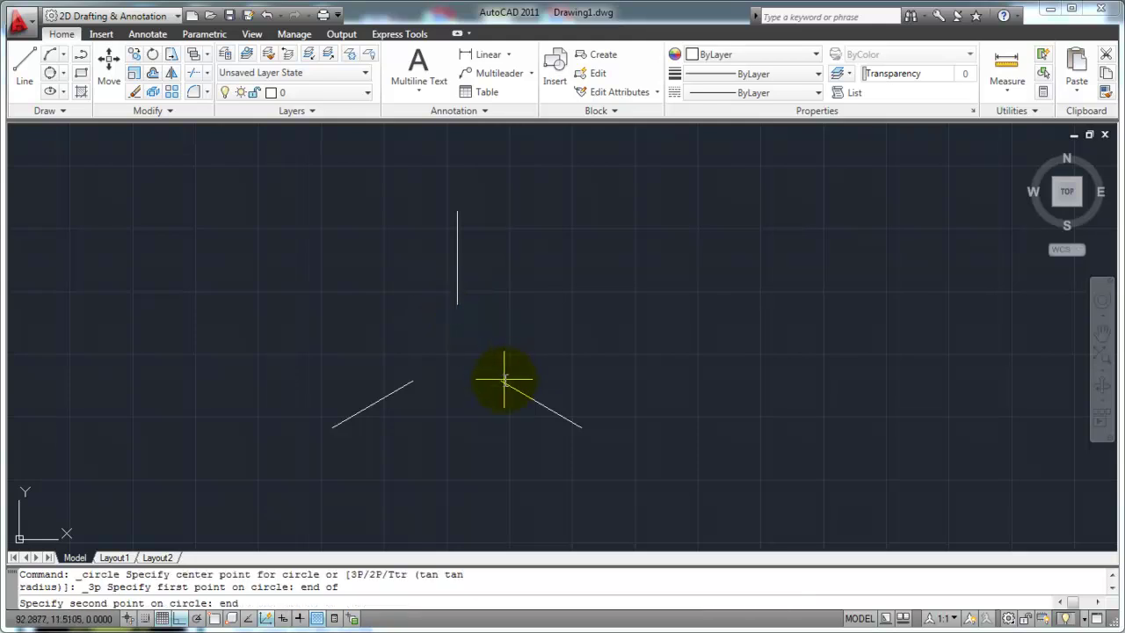
key("Return")
left_click(498, 382)
type("end")
key("Return")
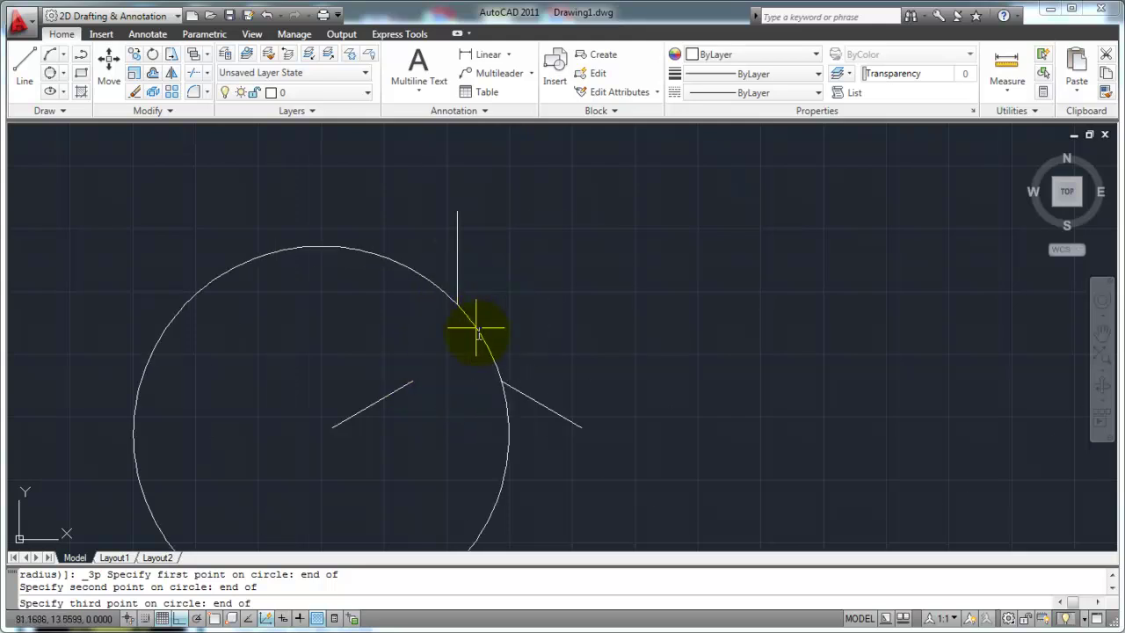
left_click(411, 384)
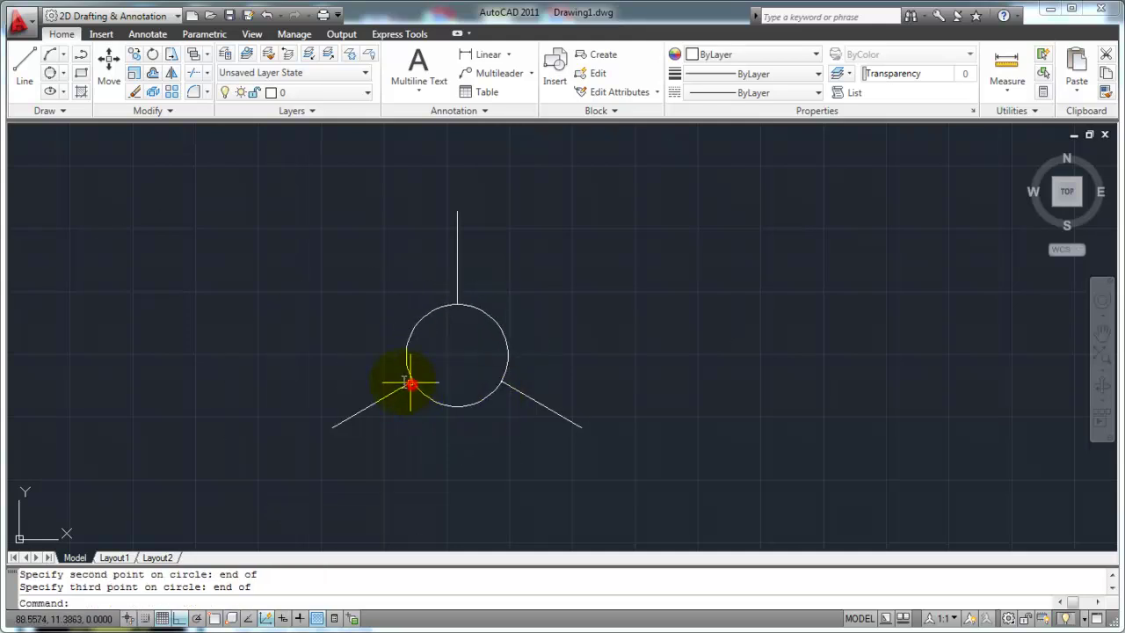
Step: Examine at close range where the 3-Point circle meets the lower endpoint of the vertical line, and restore the previous view
key("z")
key("Return")
key("w")
key("Return")
left_click(445, 294)
left_click(476, 322)
key("z")
key("Return")
key("w")
key("Return")
left_click(490, 270)
left_click(552, 323)
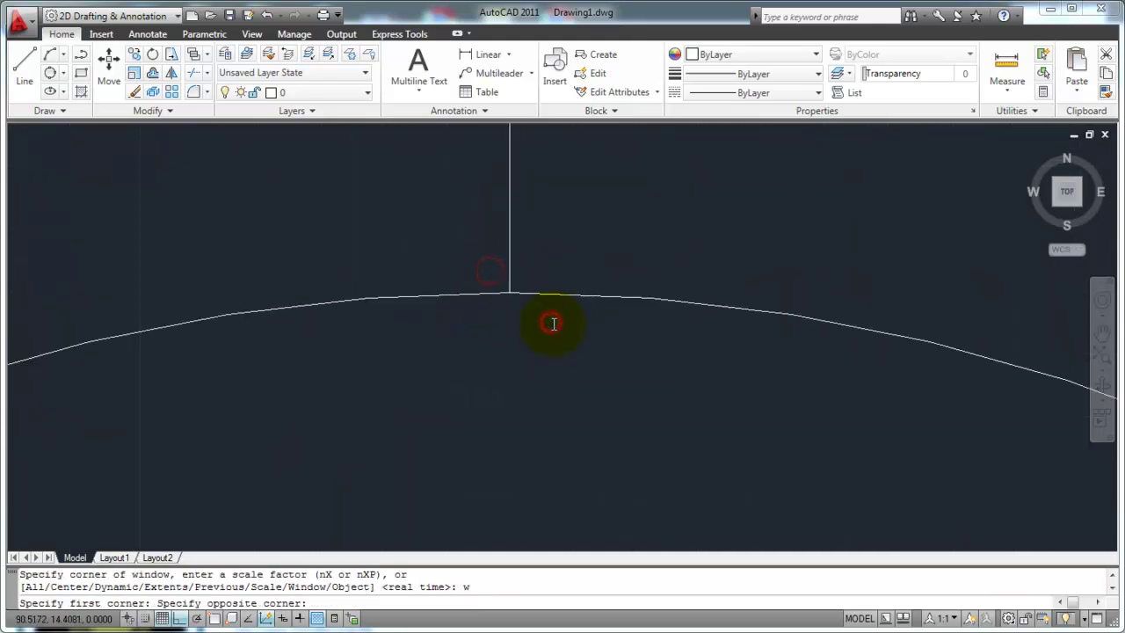
type("u")
key("Return")
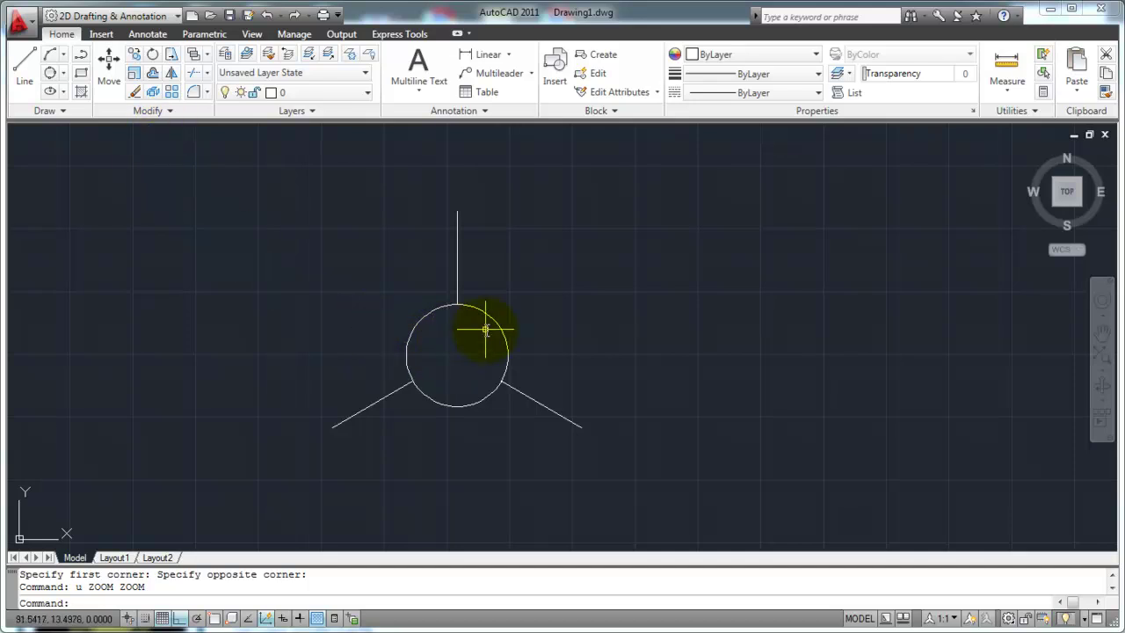
Step: Erase the 3-Point circle together with the three radiating lines
left_click(65, 75)
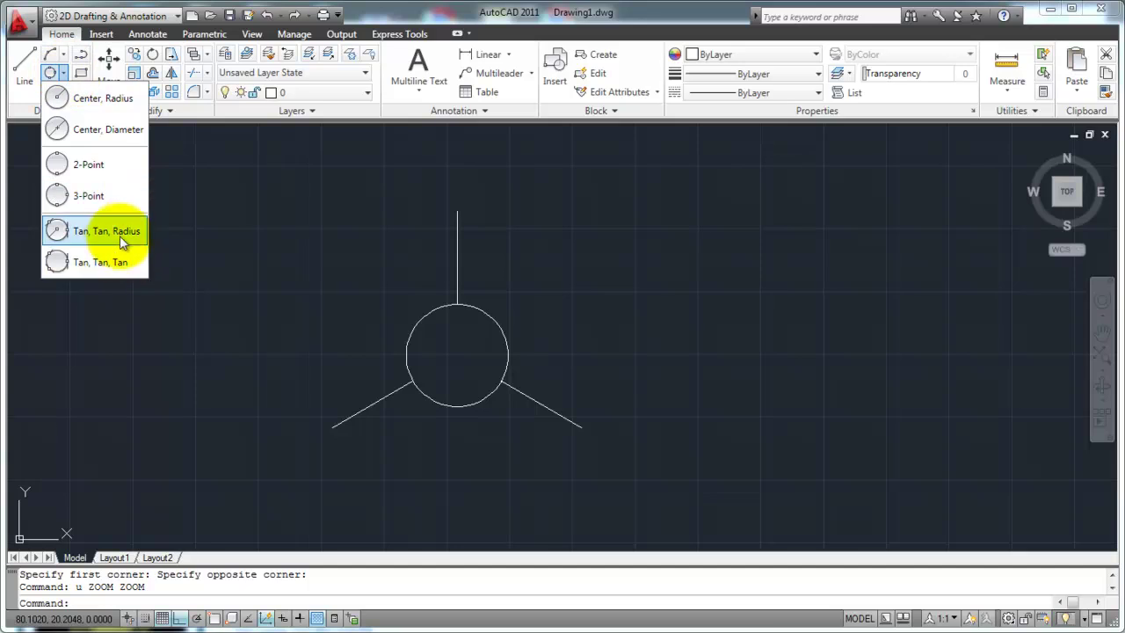
key("Escape")
key("Escape")
type("e")
key("Return")
left_click(577, 282)
left_click(319, 432)
key("Return")
key("ctrl+z")
Step: Erase the two small arcs connecting the large circle to the open arc on its right
middle_click_drag(314, 346, 656, 359)
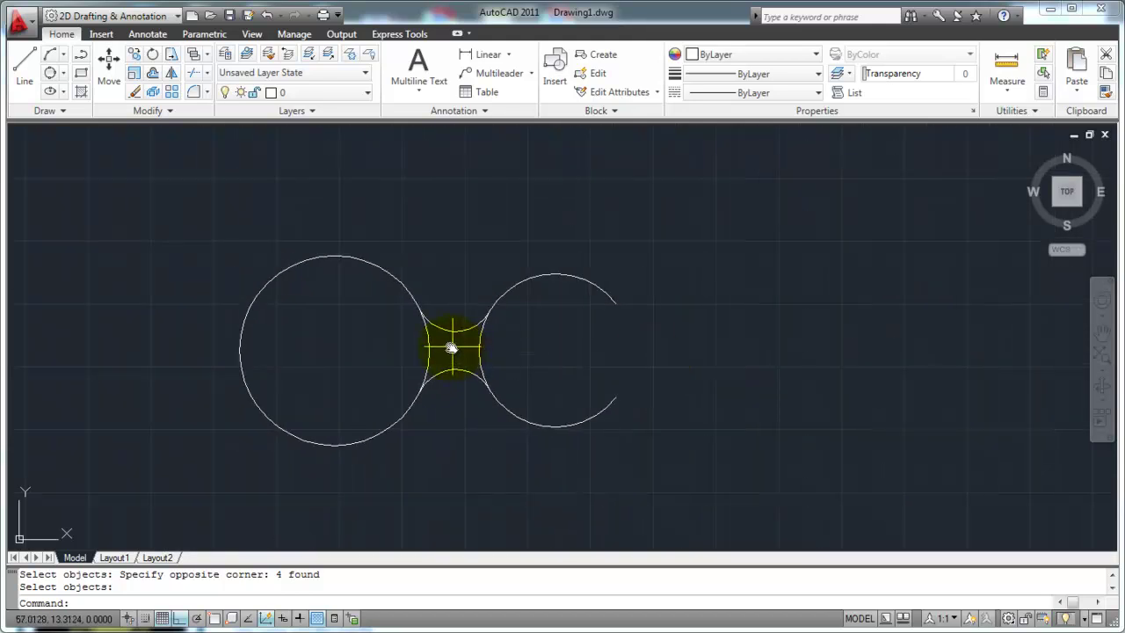
scroll(455, 350, "up", 2)
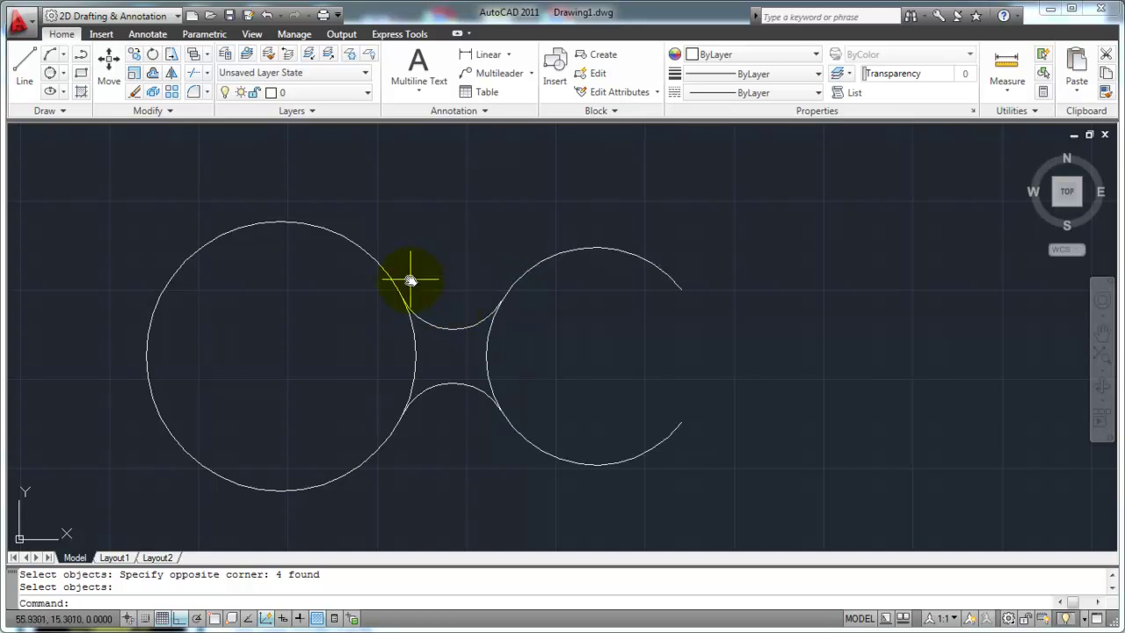
mouse_move(392, 283)
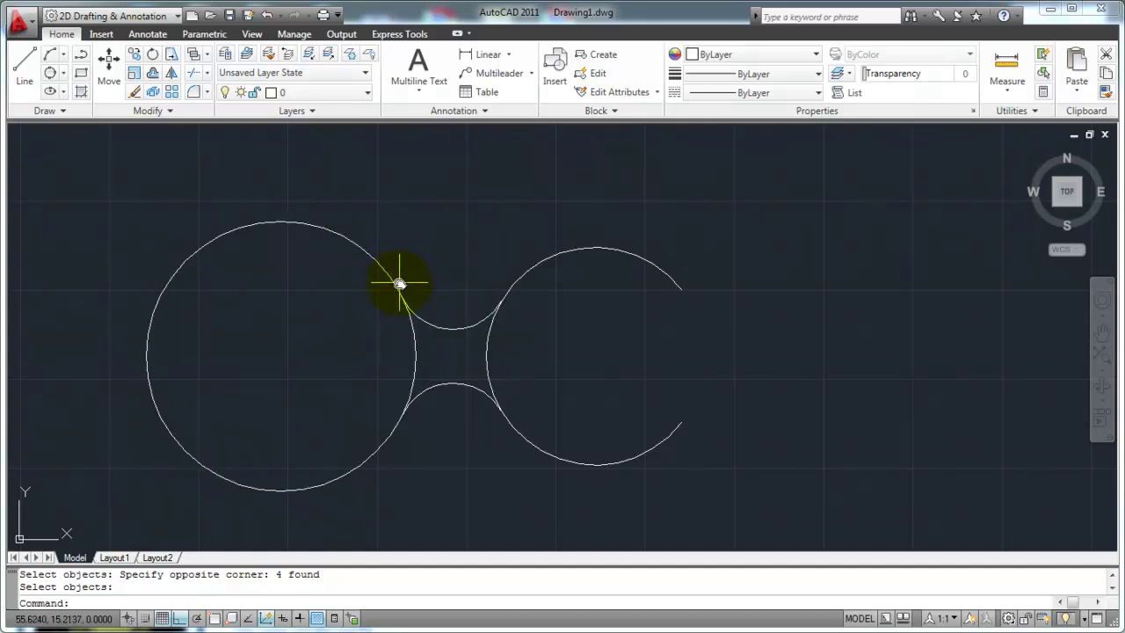
type("e")
key("Return")
left_click(471, 291)
left_click(412, 406)
key("Return")
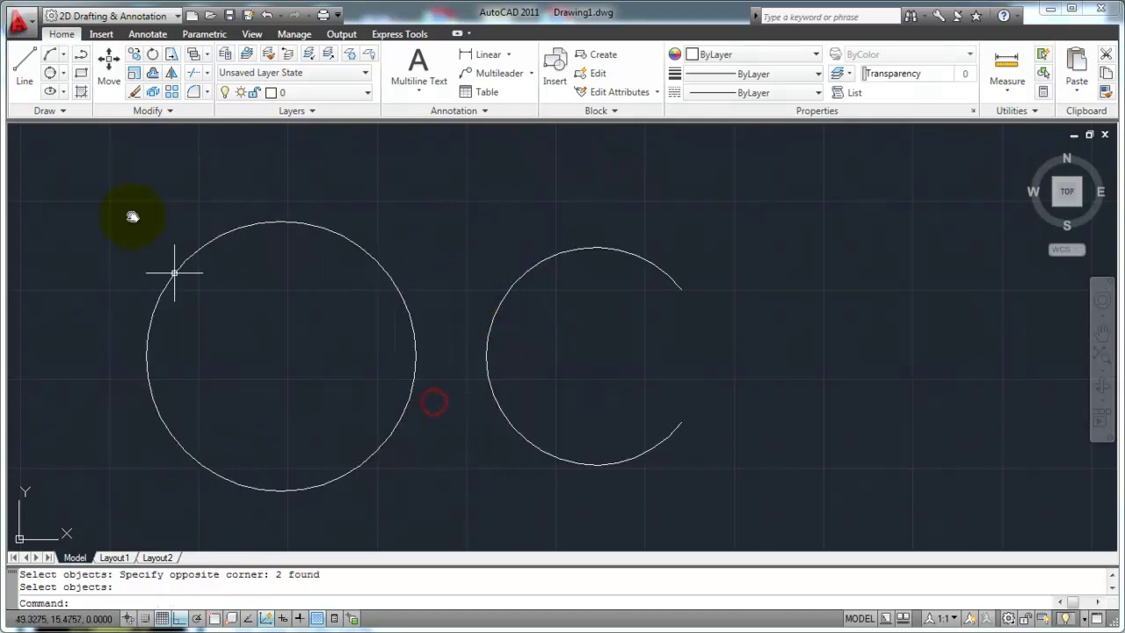
Step: Draw a Tan, Tan, Radius circle of radius 2.5 tangent to the upper facing sides of the large circle and the open arc
left_click(68, 74)
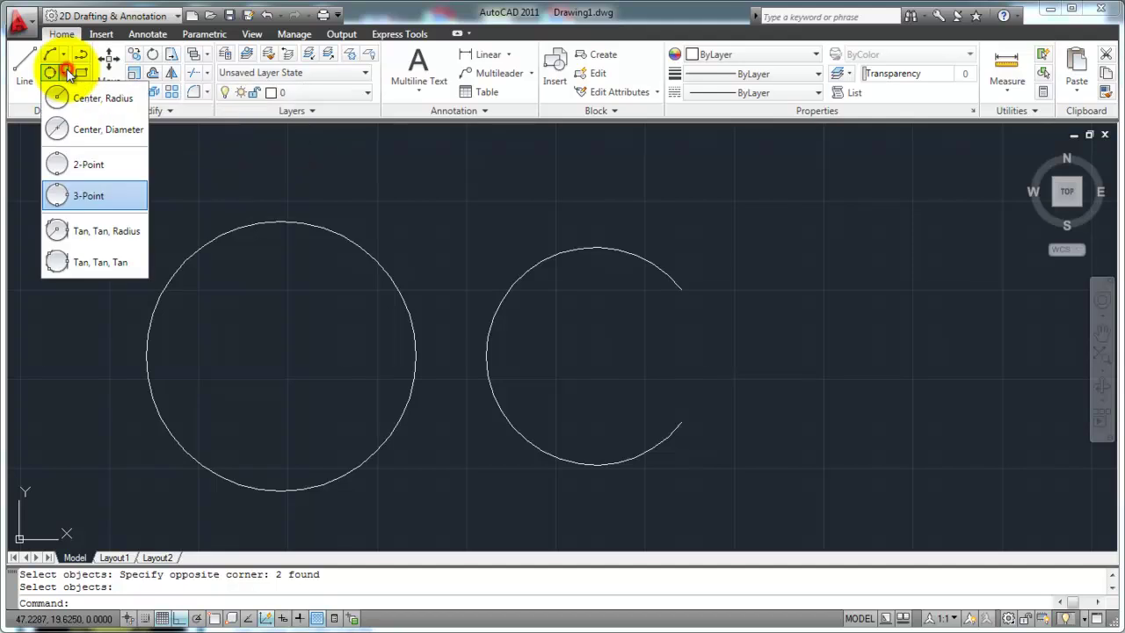
left_click(86, 230)
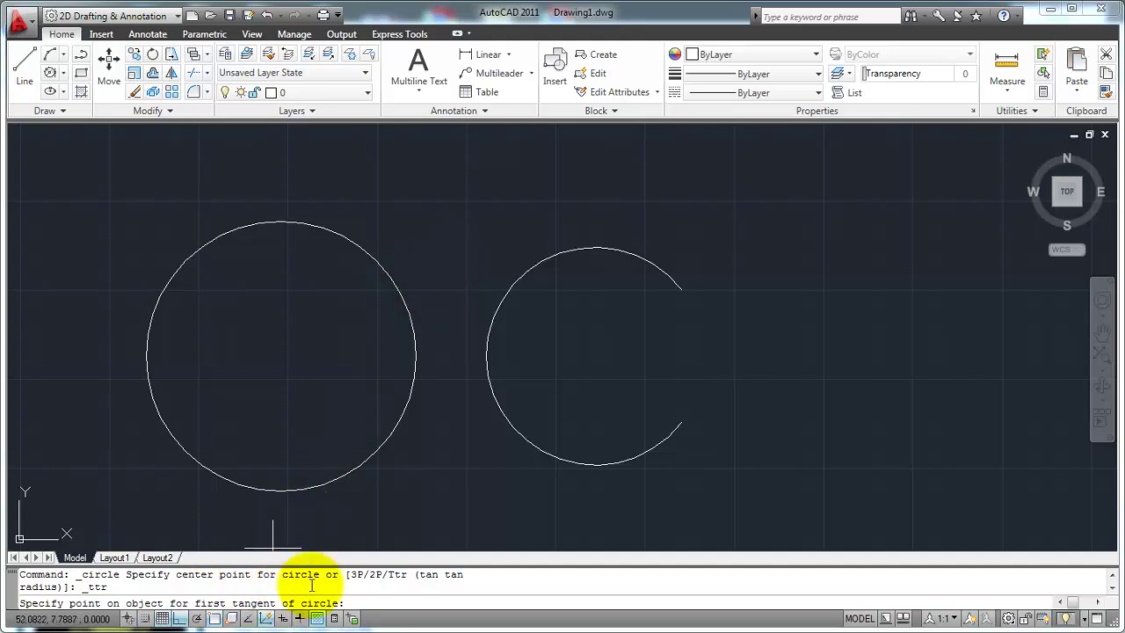
left_click(392, 283)
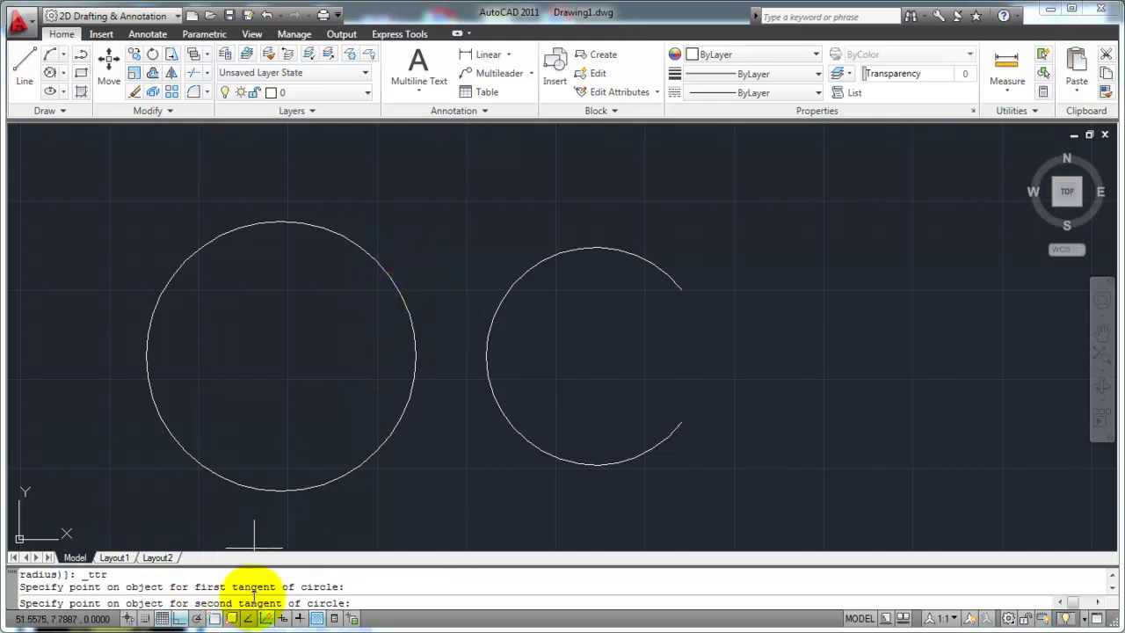
left_click(497, 290)
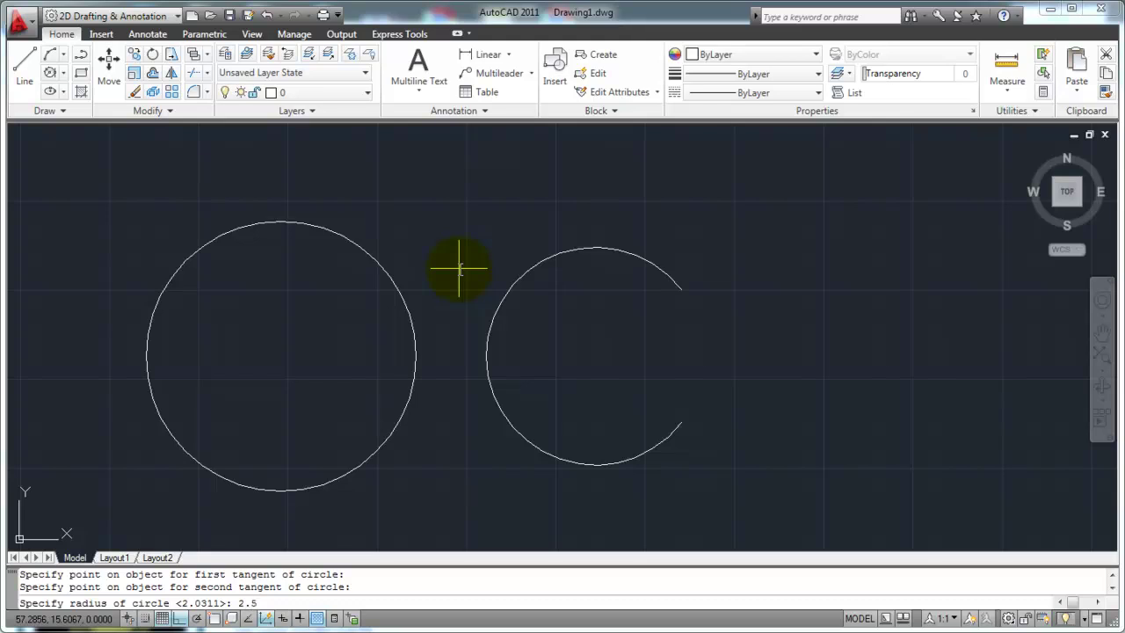
key("Return")
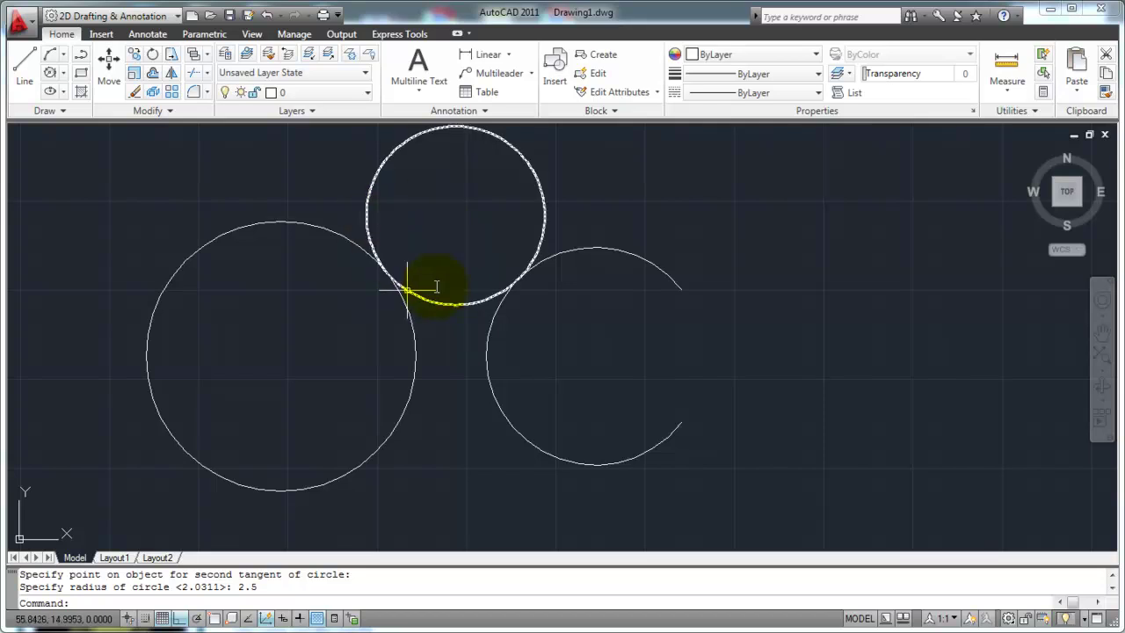
Step: Trim away the upper part of the radius 2.5 circle, using the large circle and the open arc as cutting edges
type("tr")
key("Return")
left_click(699, 231)
left_click(635, 326)
left_click(447, 352)
left_click(365, 388)
key("Return")
left_click(379, 161)
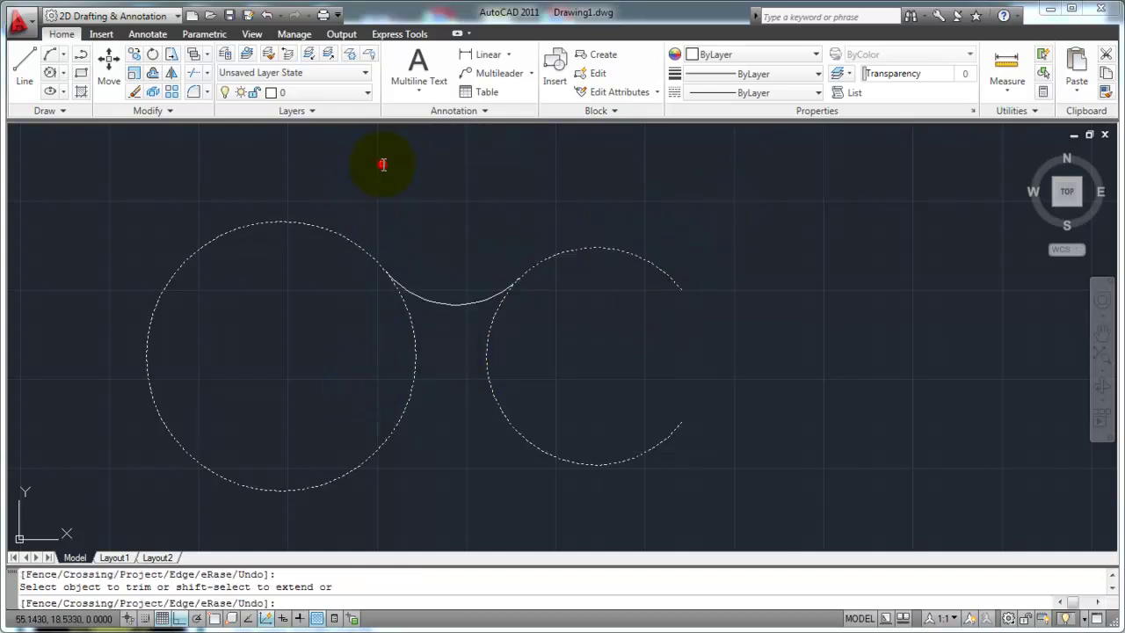
right_click(381, 166)
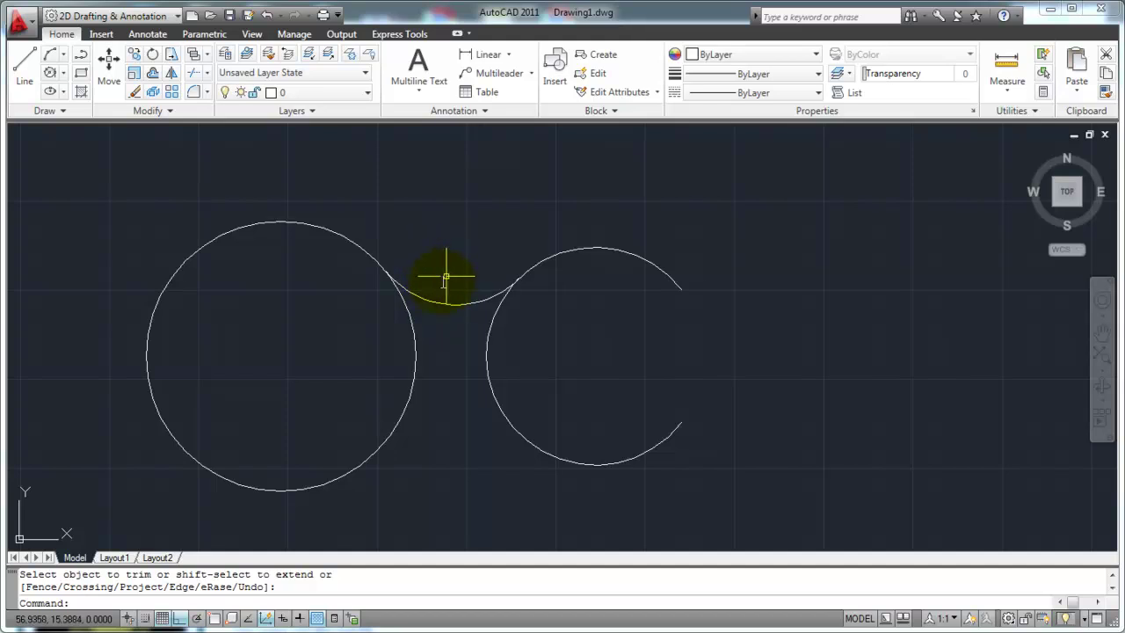
Step: Erase the large circle, the open arc and the trimmed connecting arc
type("e")
key("Return")
left_click(586, 222)
left_click(326, 359)
key("Return")
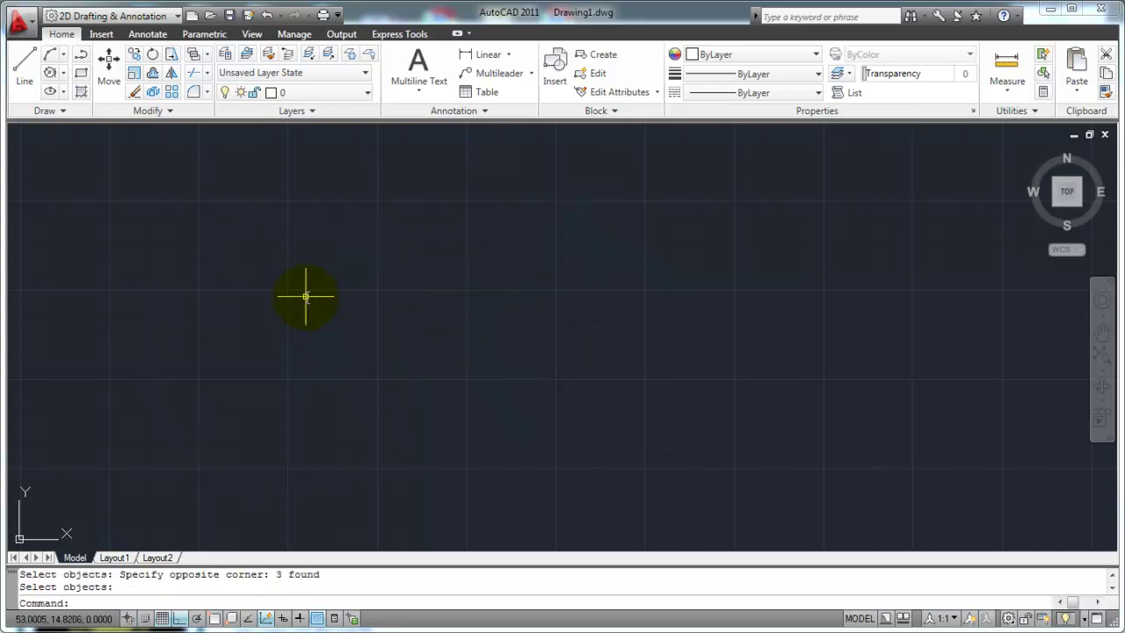
Step: Draw three separate circles in a triangular arrangement, giving the upper one a radius of about 1.31 and making the others larger
left_click(64, 72)
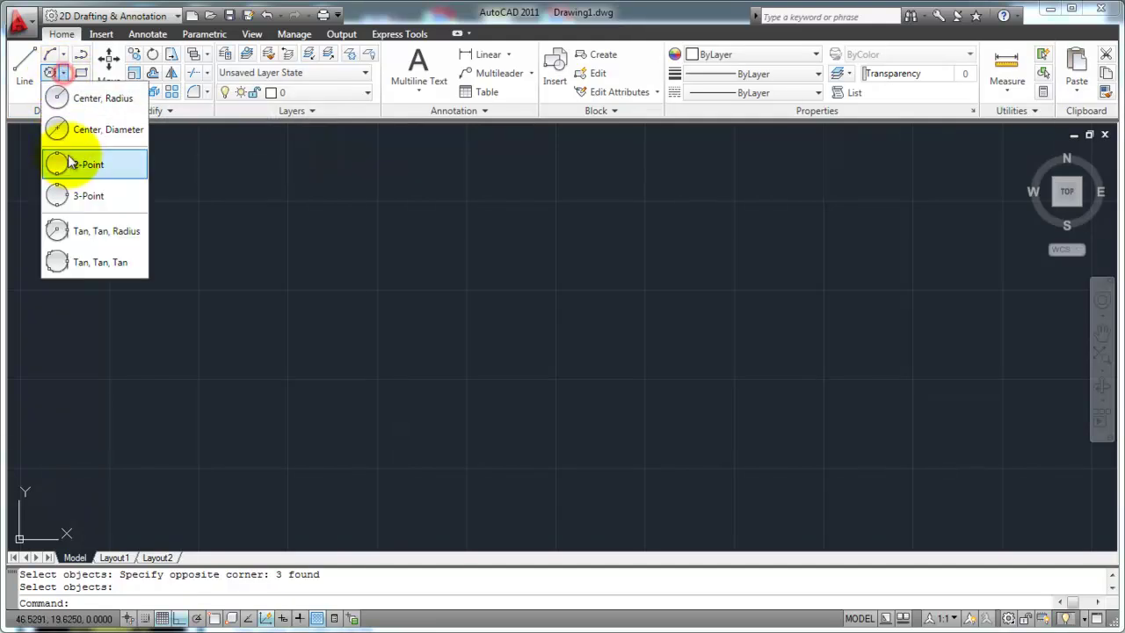
left_click(86, 265)
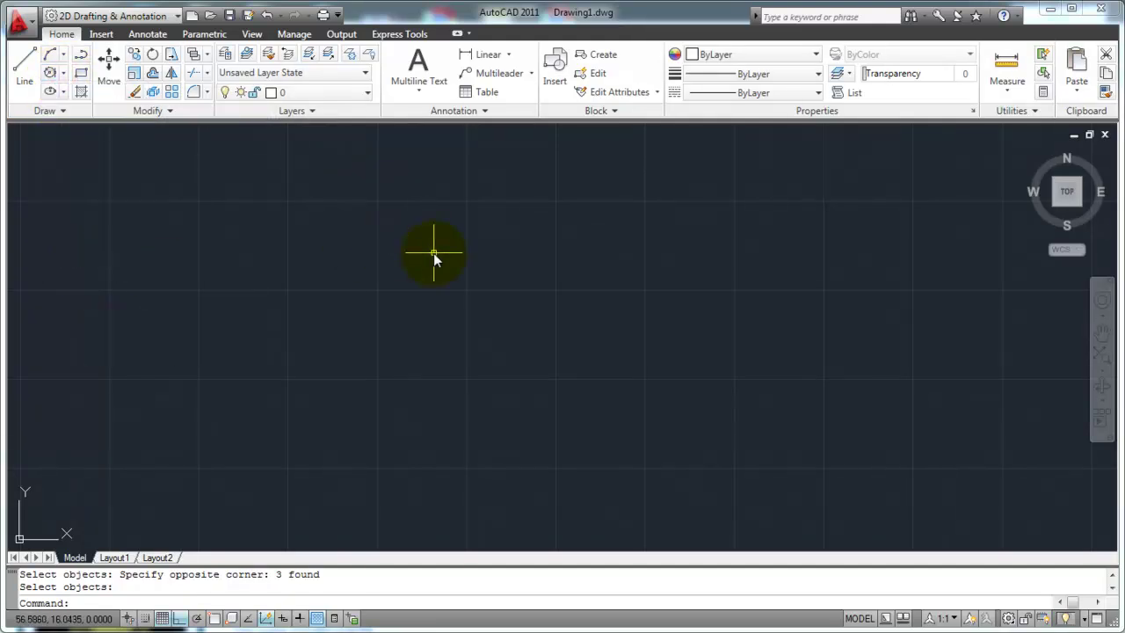
left_click(412, 226)
left_click(456, 273)
key("Return")
left_click(593, 366)
left_click(633, 408)
key("Return")
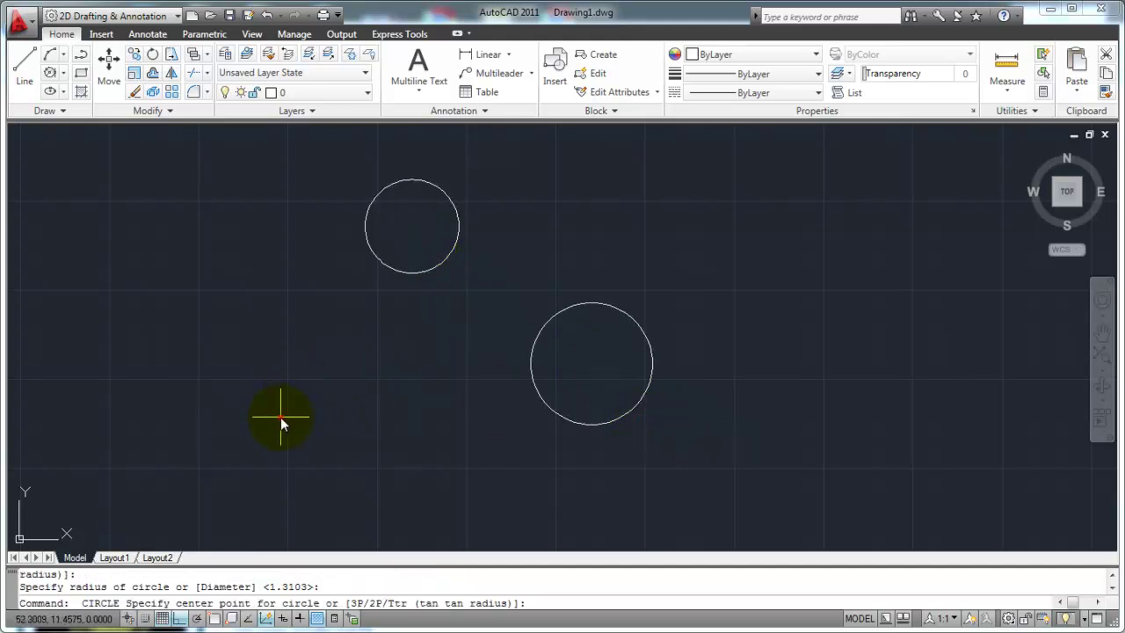
left_click(279, 416)
left_click(335, 484)
Step: Move the lower-left circle to the right, closer to the other two circles
type("m")
key("Return")
left_click(373, 409)
left_click(290, 419)
key("Return")
left_click(290, 414)
left_click(332, 450)
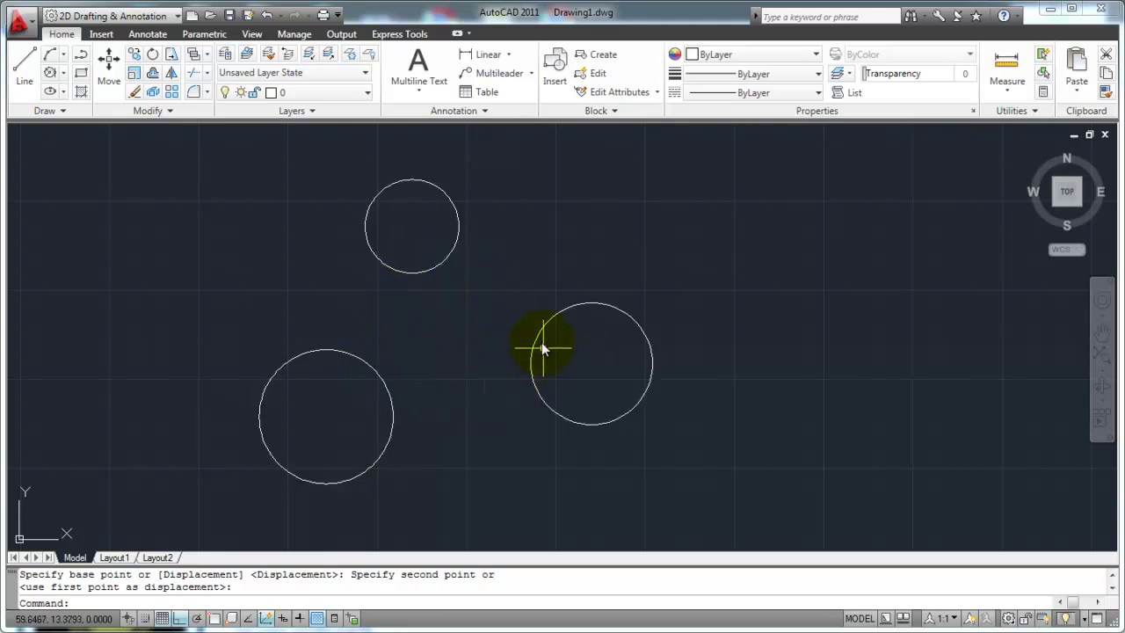
Step: Draw a Tan, Tan, Tan circle between the three circles, tangent to the inner side of each
left_click(63, 77)
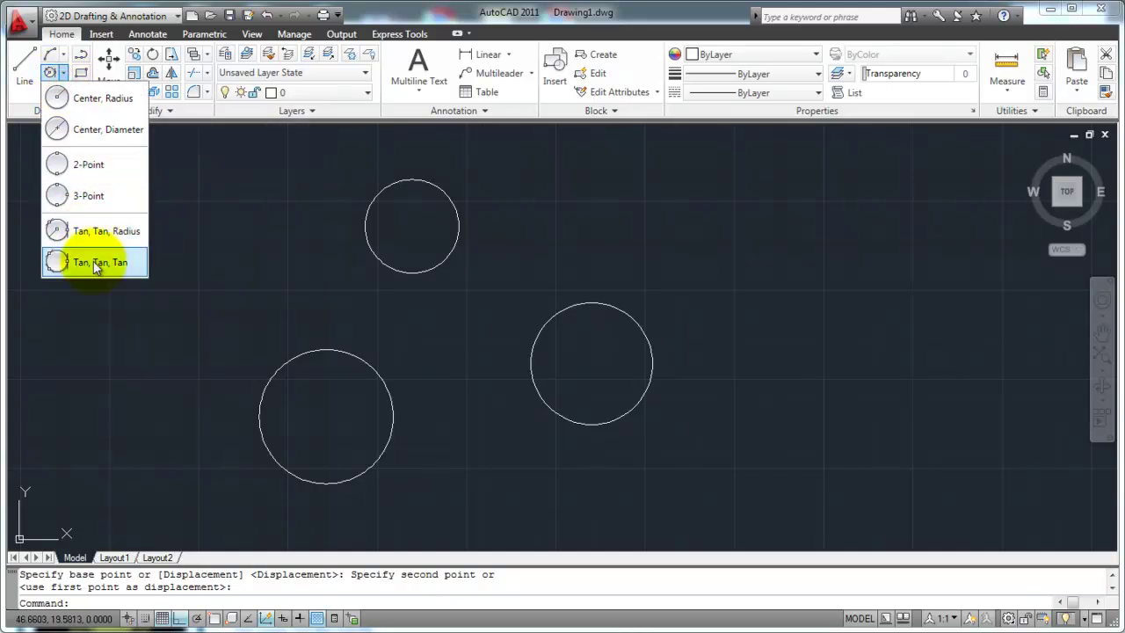
left_click(95, 264)
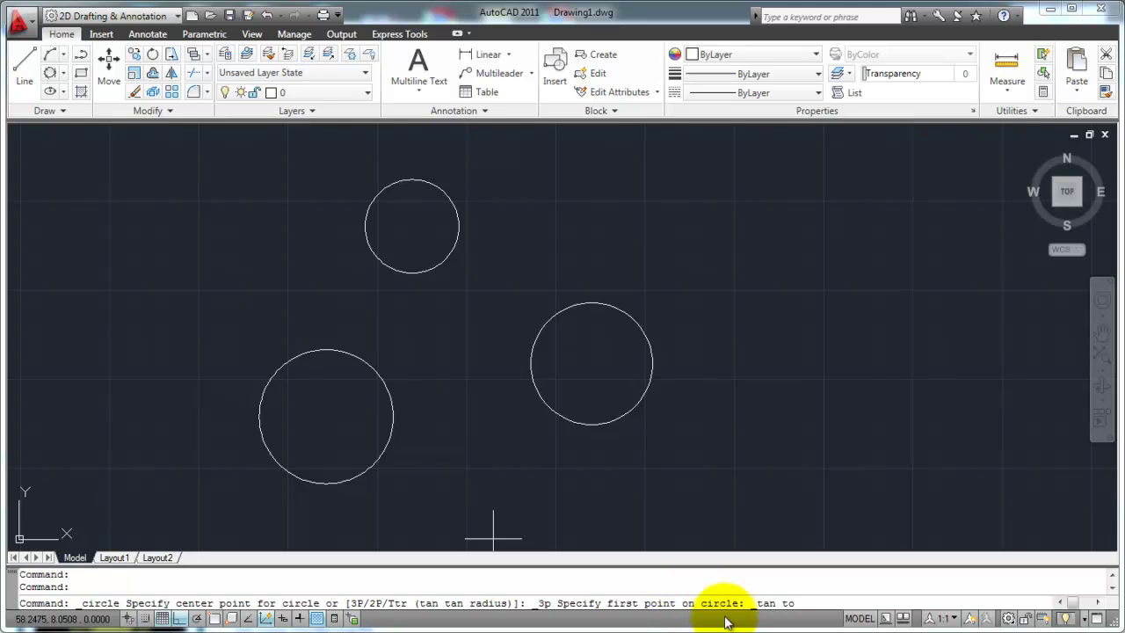
left_click(429, 270)
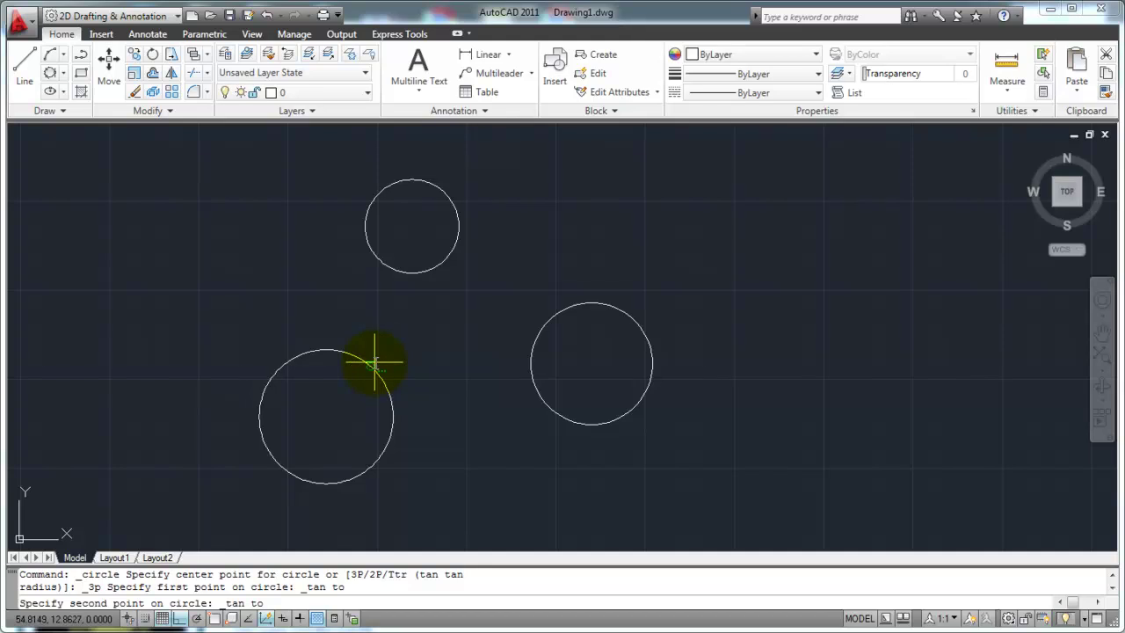
left_click(369, 362)
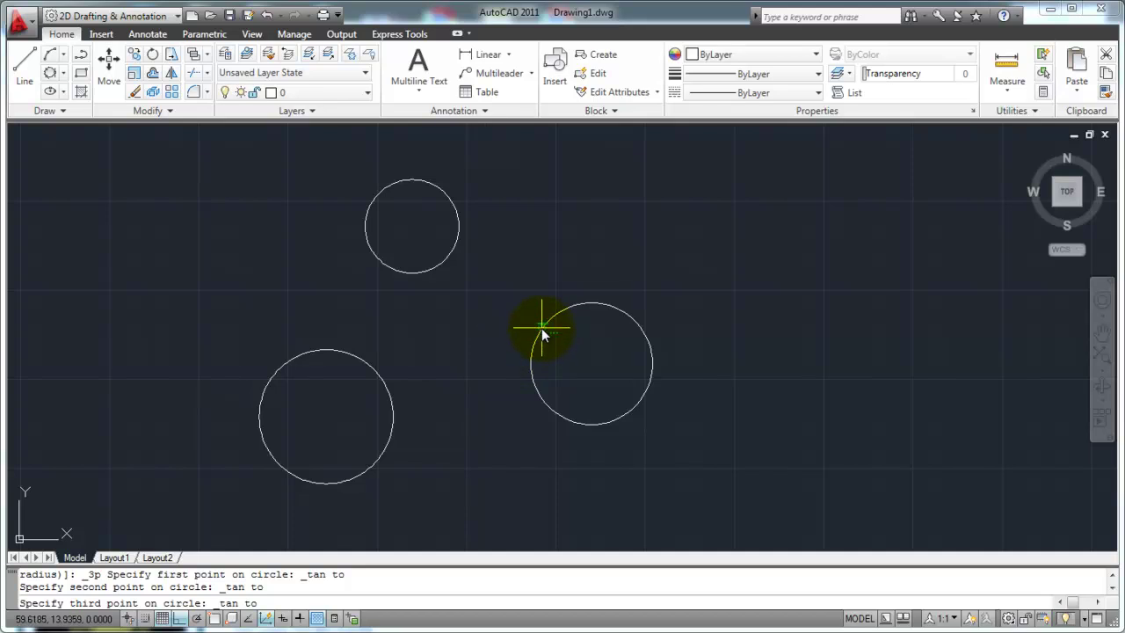
left_click(540, 338)
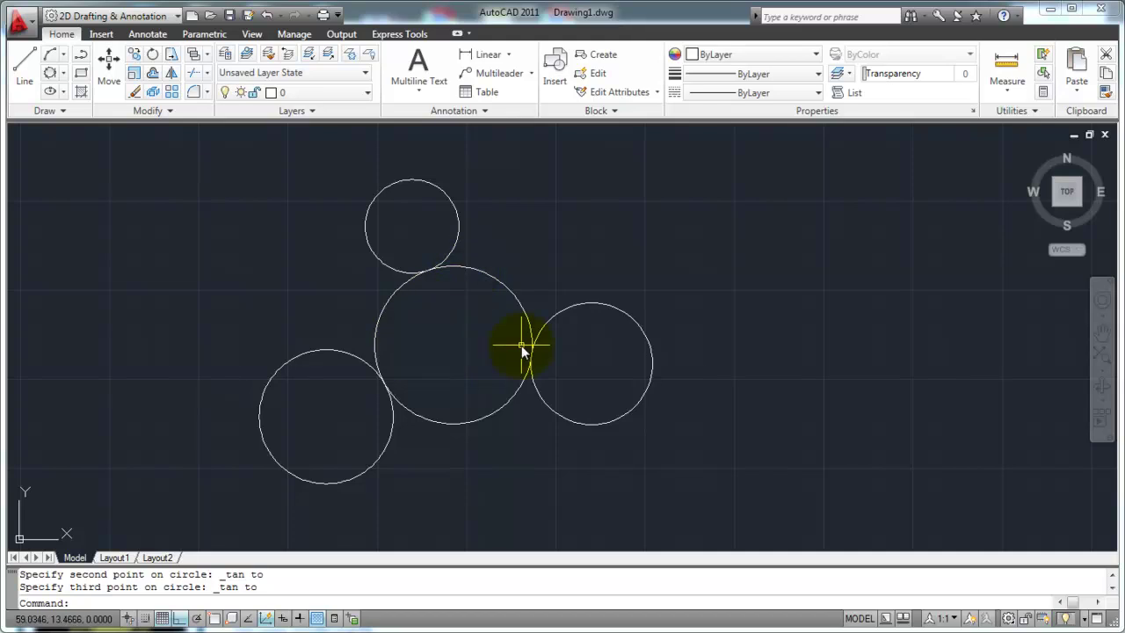
Step: Highlight the central tangent circle and the surrounding circles one by one to examine how they touch
left_click_drag(503, 275, 479, 302)
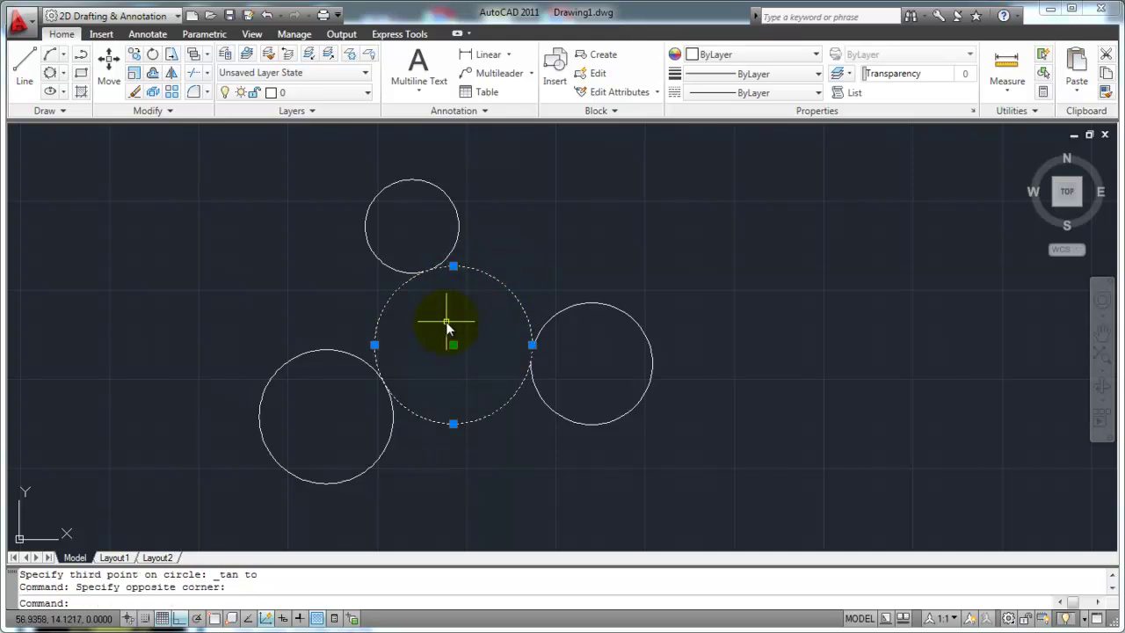
key("Escape")
key("Escape")
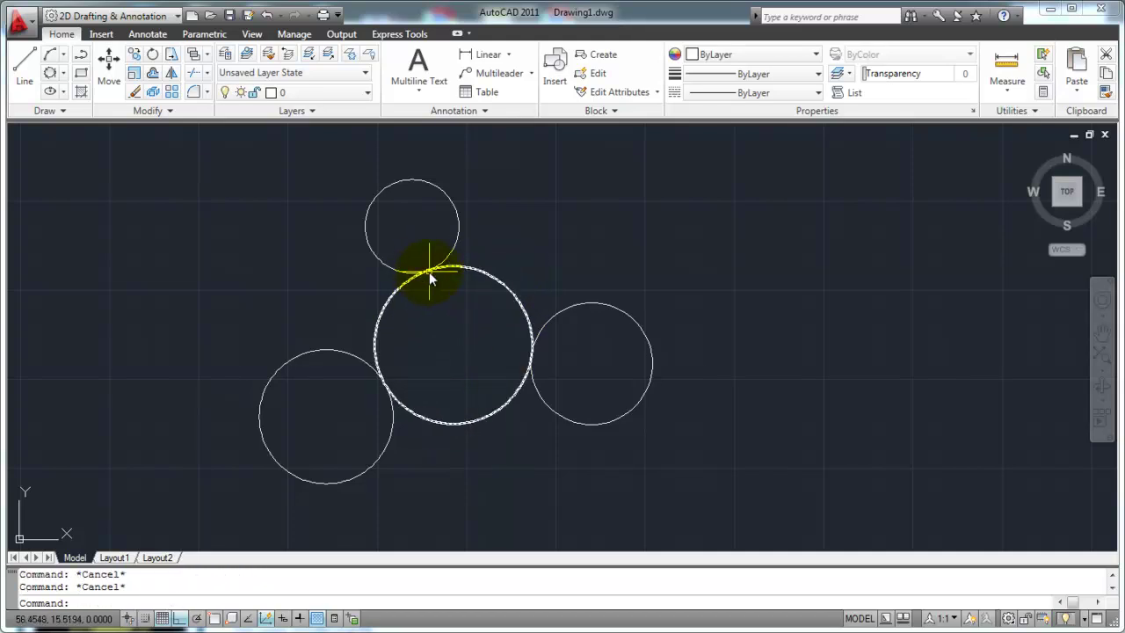
left_click(453, 244)
left_click(419, 283)
key("Escape")
left_click(344, 346)
left_click(322, 376)
key("Escape")
left_click(612, 278)
left_click(586, 337)
key("Escape")
key("Escape")
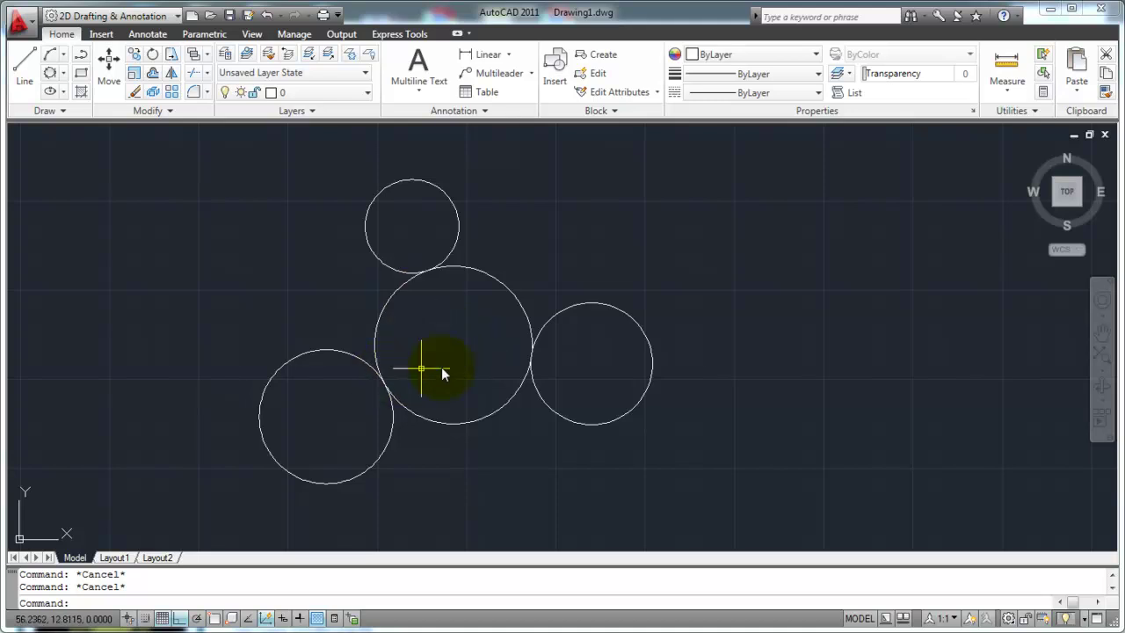
Step: Erase the central circle tangent to the three surrounding circles
type("e")
key("Return")
left_click(507, 272)
left_click(471, 329)
right_click(476, 336)
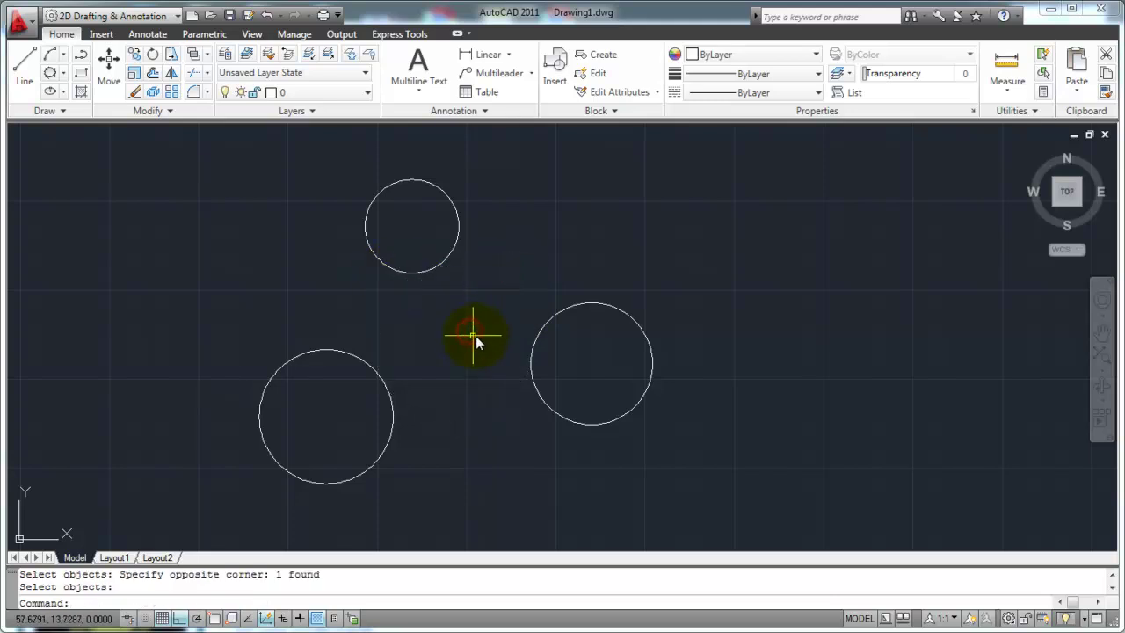
left_click(64, 75)
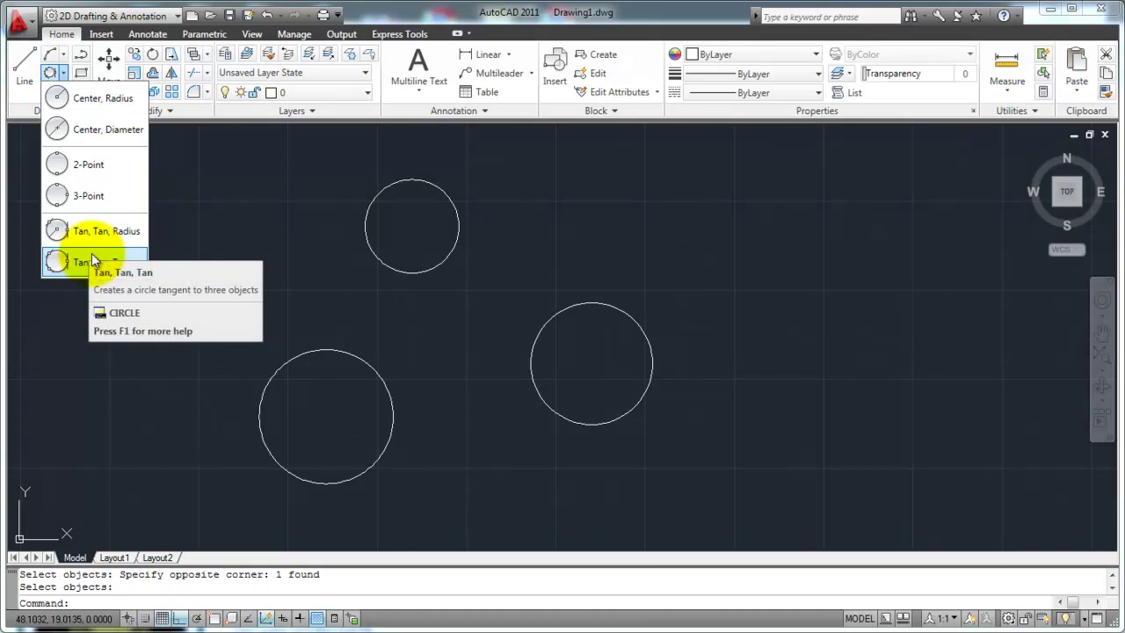
key("Escape")
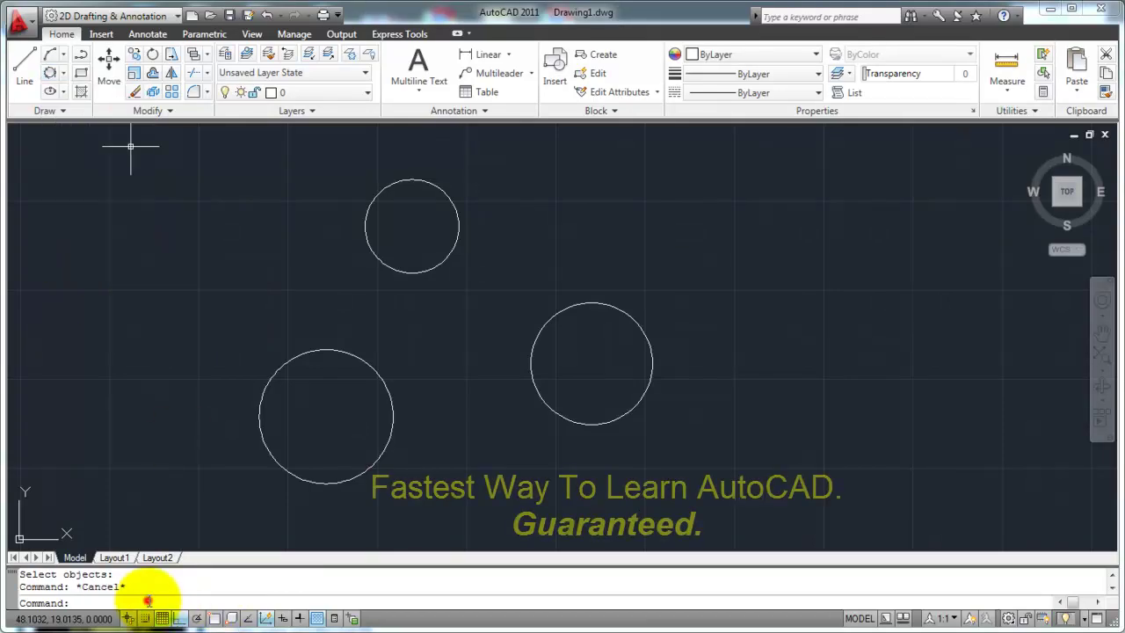
type("c")
key("Return")
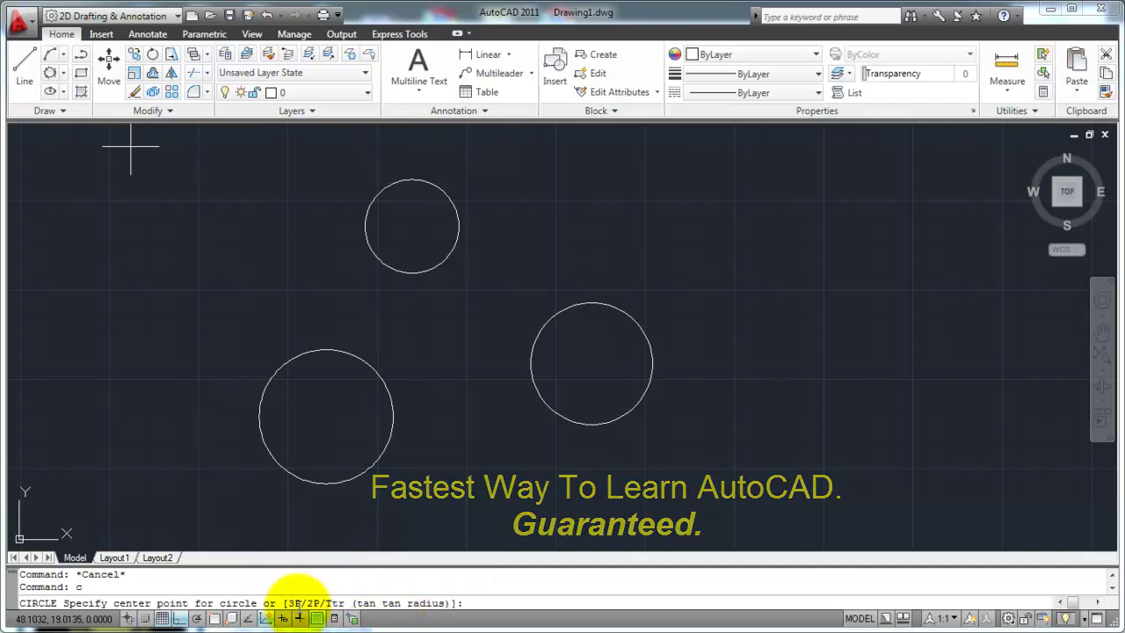
left_click(63, 74)
key("Escape")
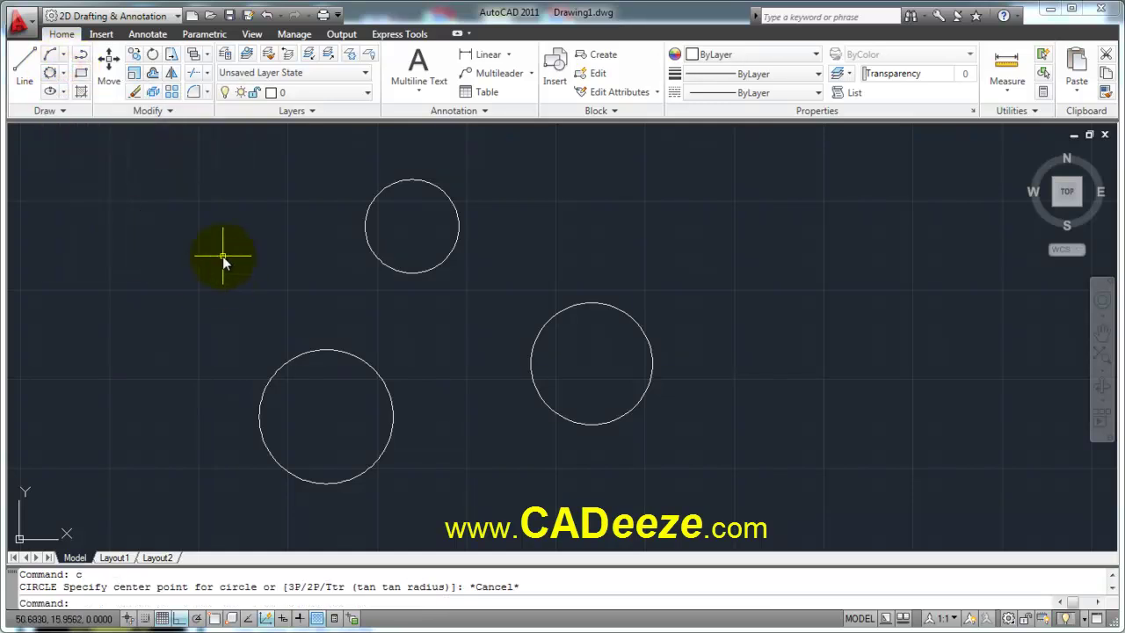